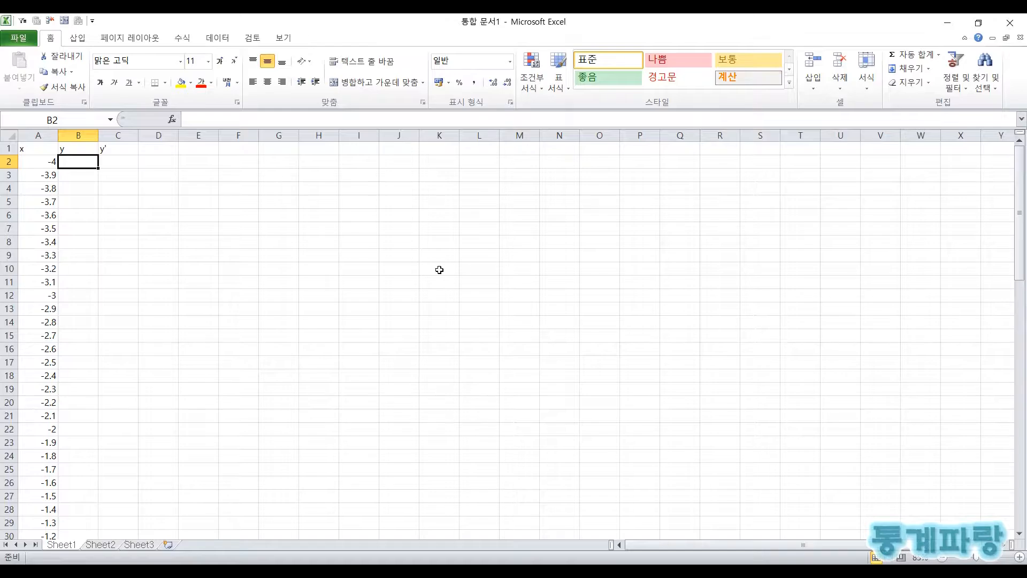
Step: Review the x, y and y' column headings and the full extent of the x values in column A
{"action": "key", "text": "Up"}
{"action": "key", "text": "Right"}
{"action": "key", "text": "Left"}
{"action": "key", "text": "Left"}
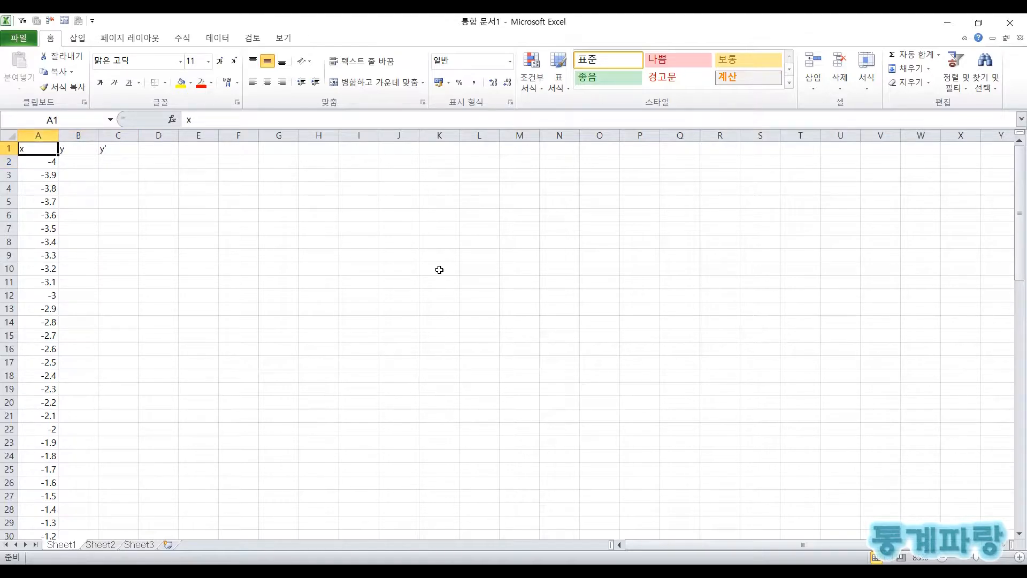
{"action": "key", "text": "Down"}
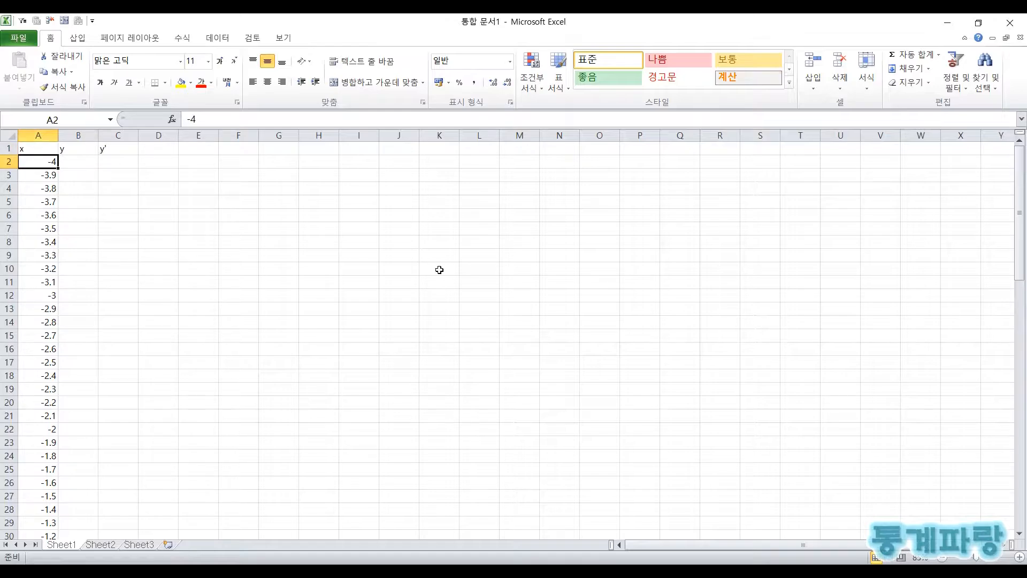
{"action": "key", "text": "ctrl+Down"}
{"action": "key", "text": "ctrl+Up"}
{"action": "key", "text": "Right"}
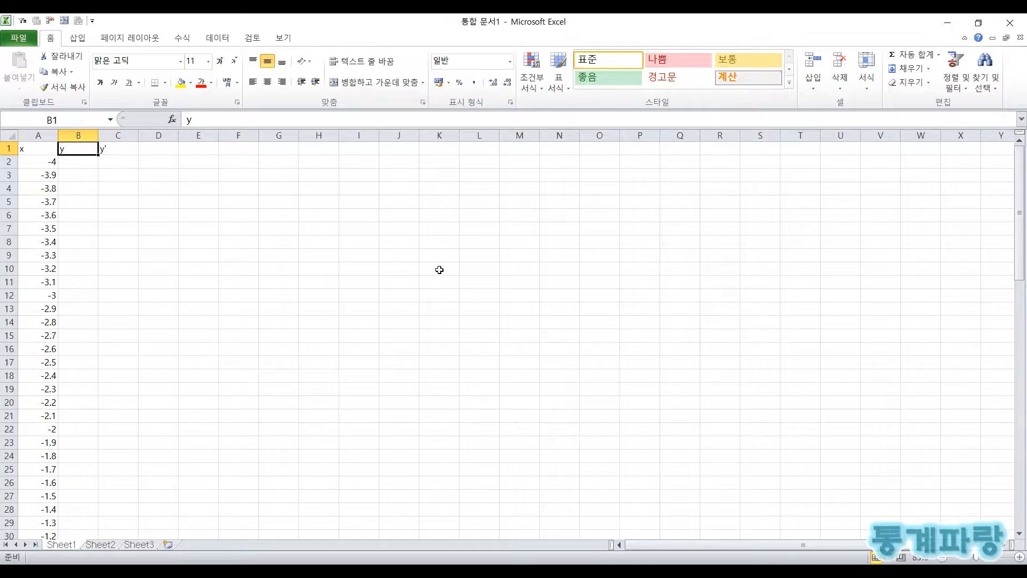
Step: Enter the function expression -3x3+9x as text in cell D1
{"action": "key", "text": "Right"}
{"action": "key", "text": "Right"}
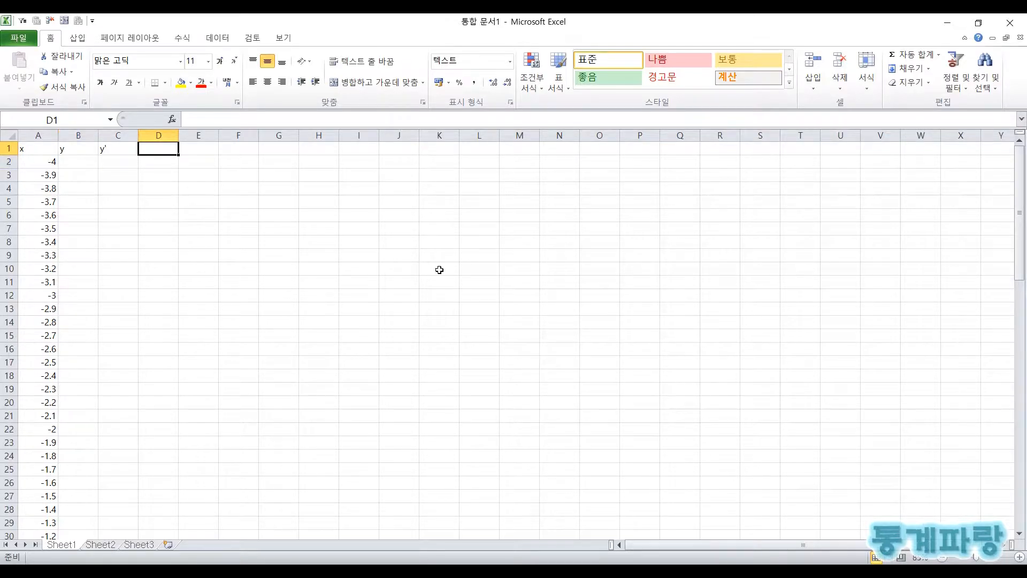
{"action": "key", "text": "alt+Tab"}
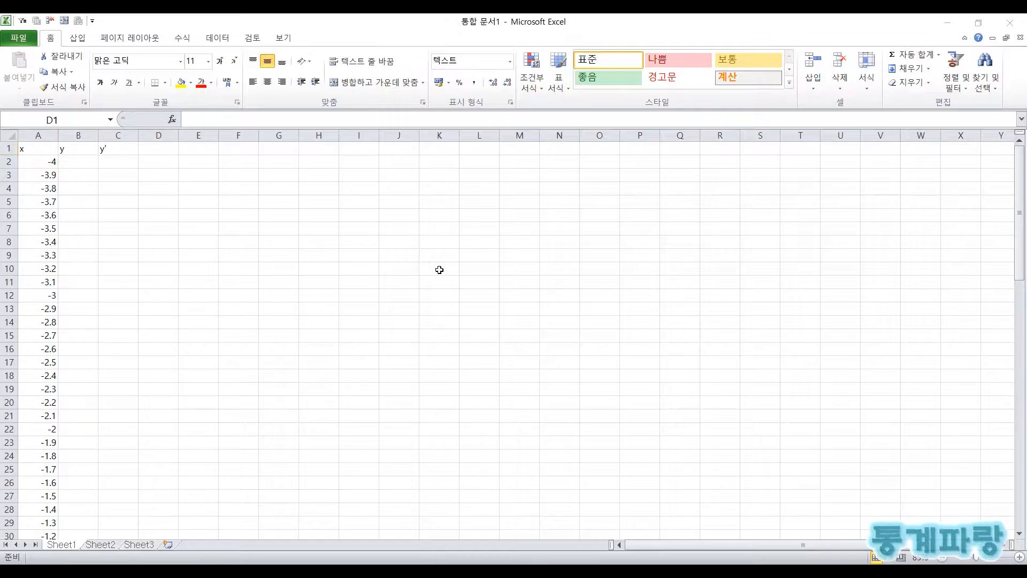
{"action": "key", "text": "alt+Tab"}
{"action": "type", "text": "-"}
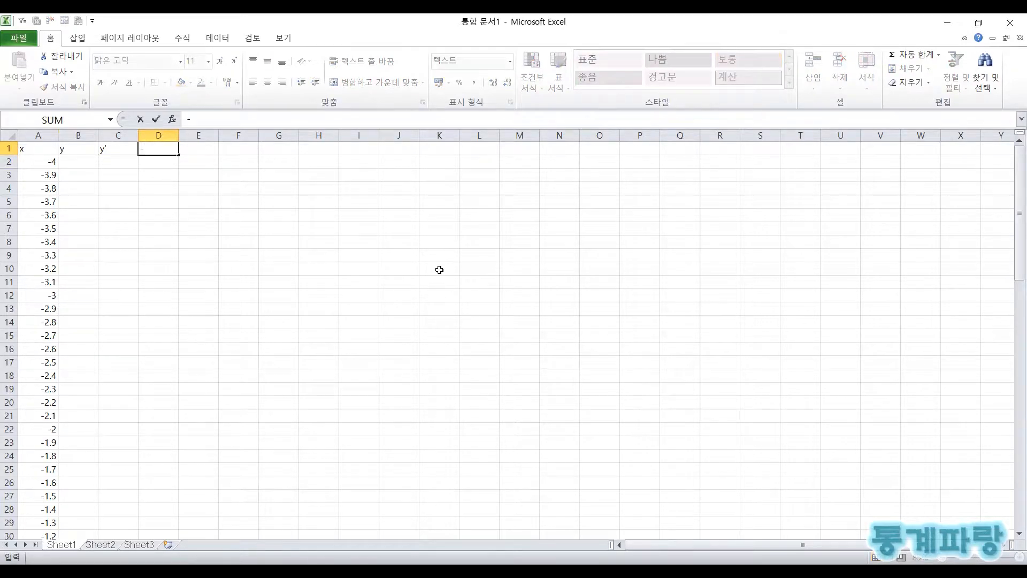
{"action": "type", "text": "3x3+9x"}
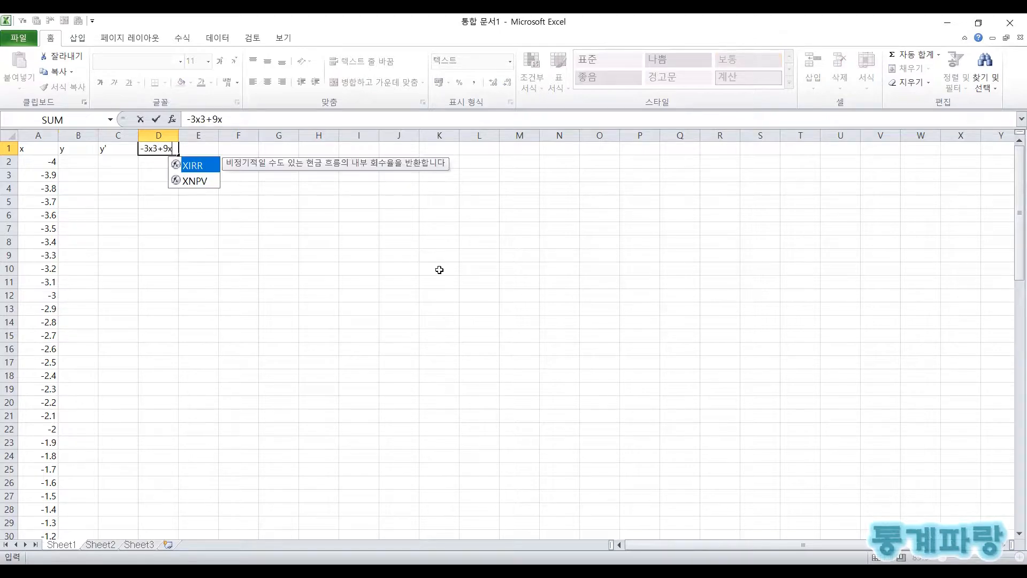
{"action": "key", "text": "Escape"}
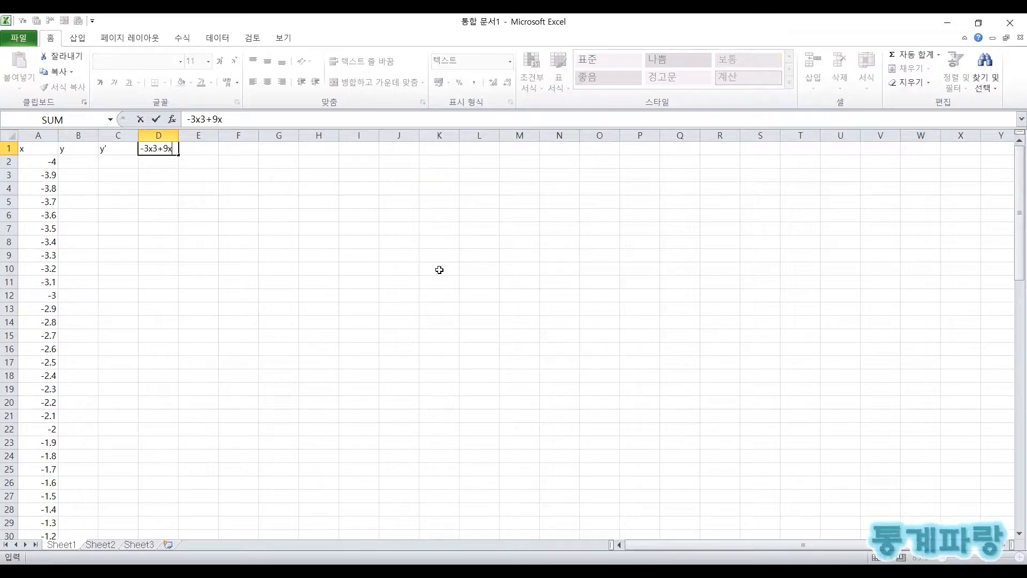
{"action": "key", "text": "Return"}
{"action": "key", "text": "Up"}
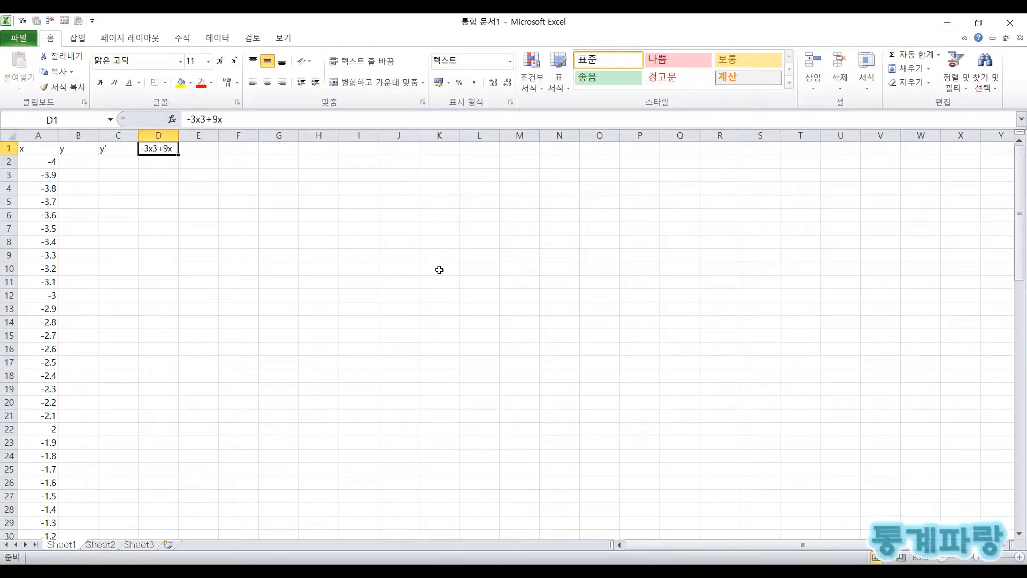
{"action": "key", "text": "Down"}
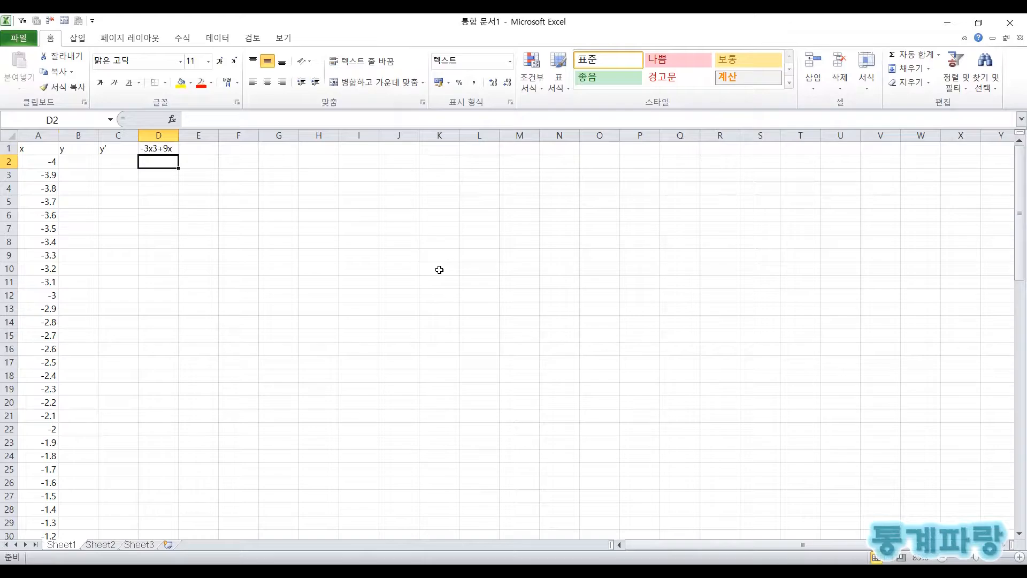
Step: Enter the derivative expression -9x2+9 as text in cell E1, beside the original function
{"action": "key", "text": "alt+Tab"}
{"action": "key", "text": "alt+Tab"}
{"action": "key", "text": "Right"}
{"action": "key", "text": "Up"}
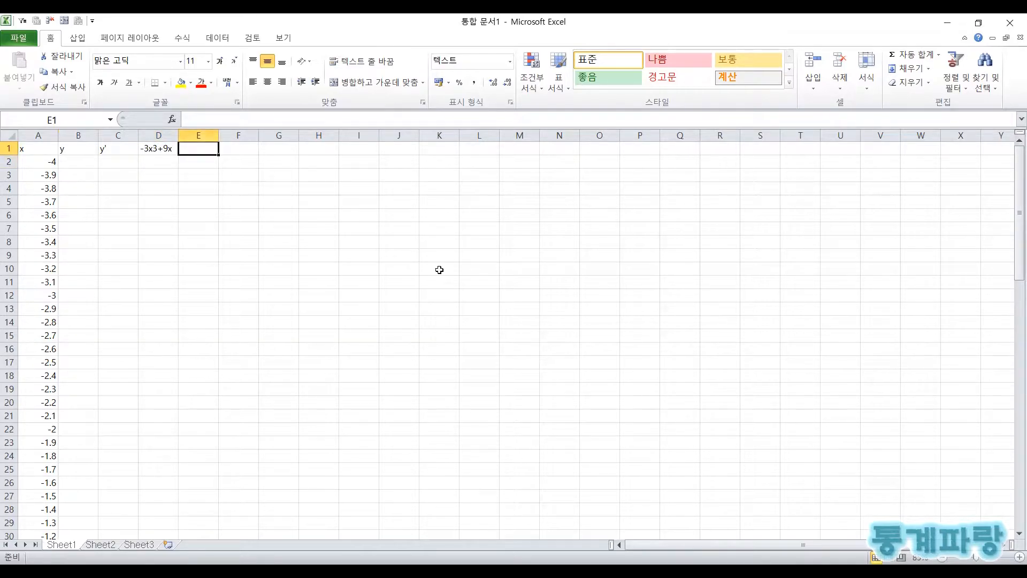
{"action": "key", "text": "Left"}
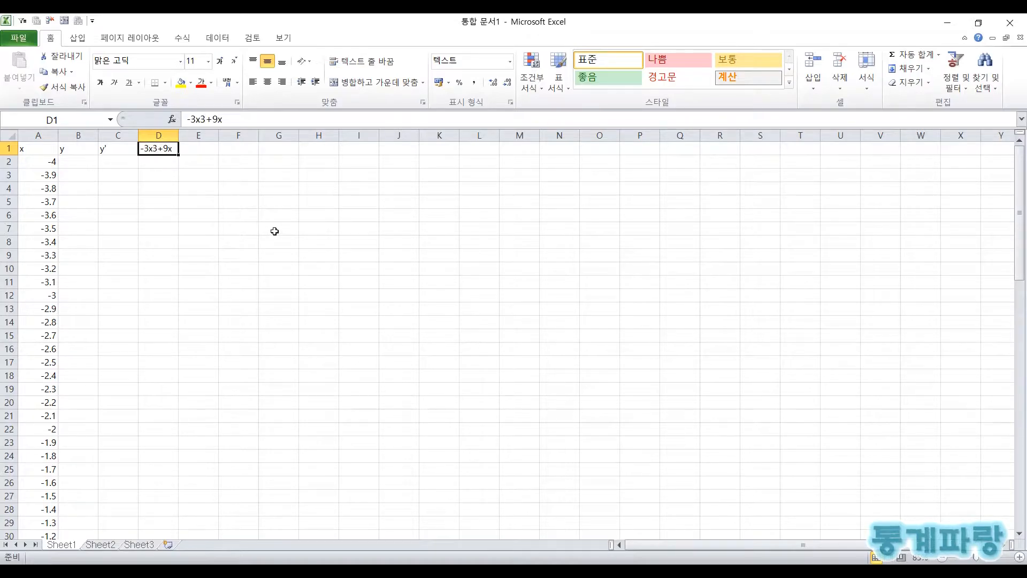
{"action": "key", "text": "Right"}
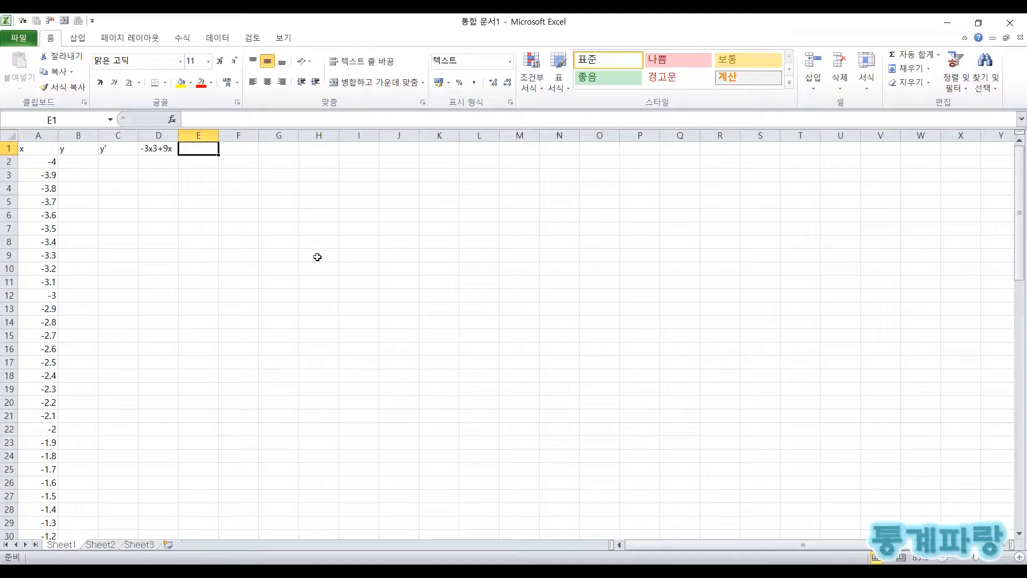
{"action": "type", "text": "-9x"}
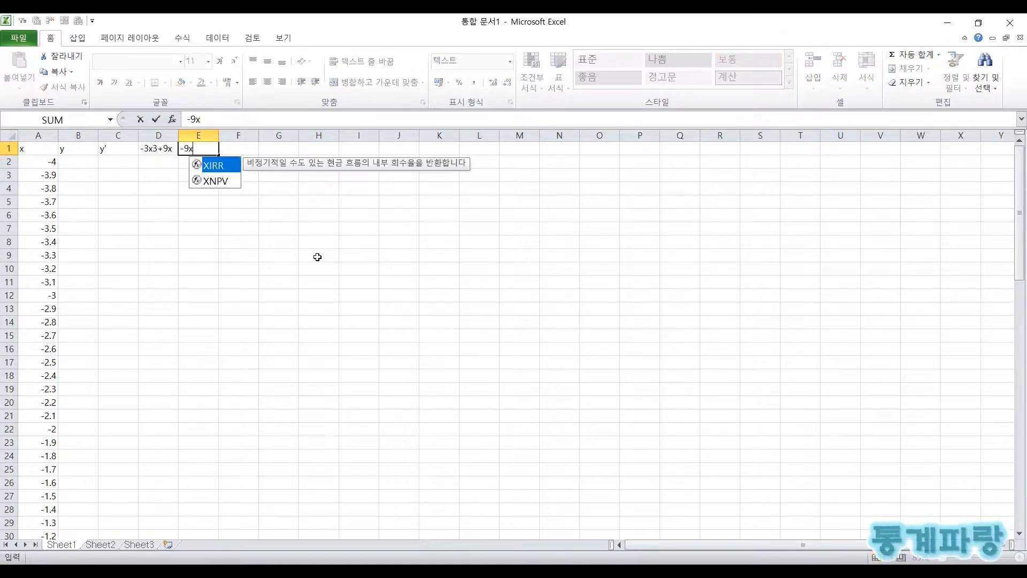
{"action": "type", "text": "2+"}
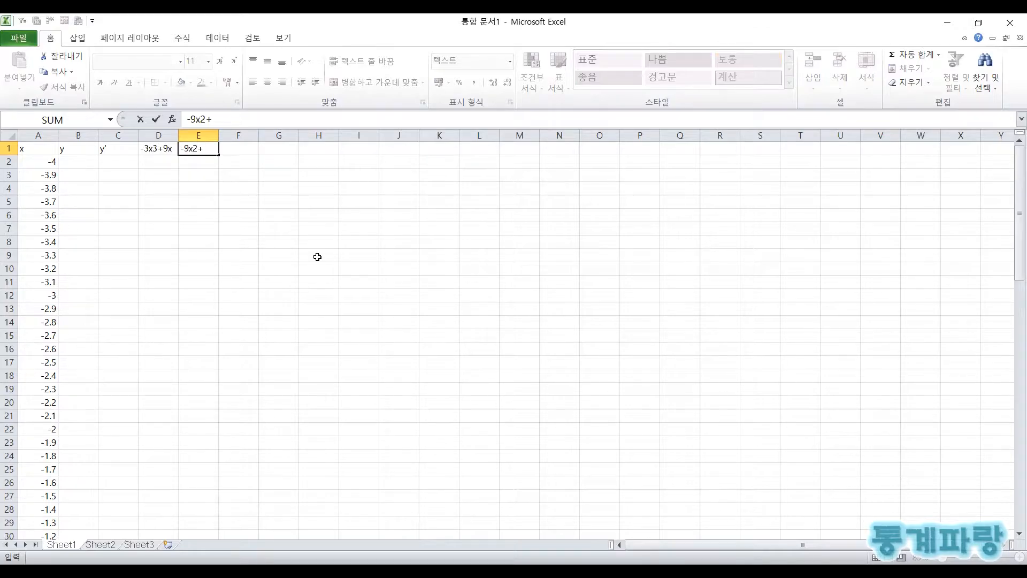
{"action": "type", "text": "9"}
{"action": "key", "text": "Return"}
{"action": "key", "text": "Up"}
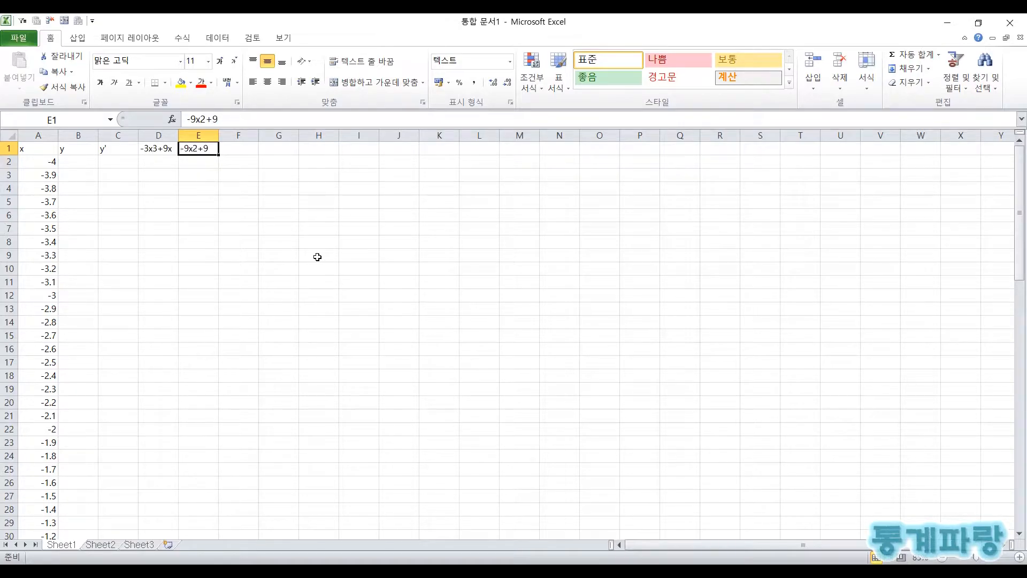
Step: Enter the factored forms of the derivative beneath it: -9(x2-1) in E2 and -9(x+1)(x-1) in E3
{"action": "key", "text": "Down"}
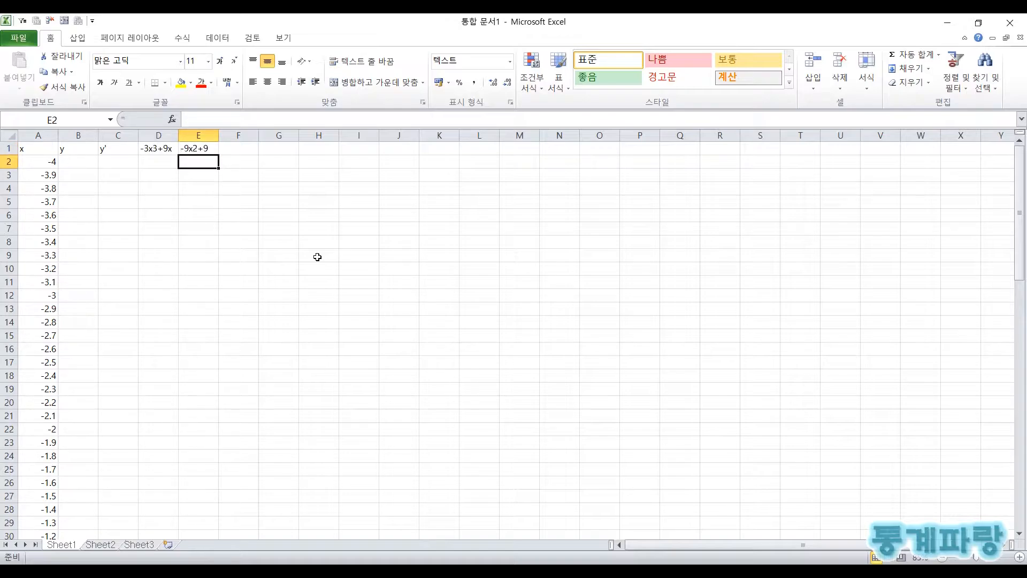
{"action": "type", "text": "-9"}
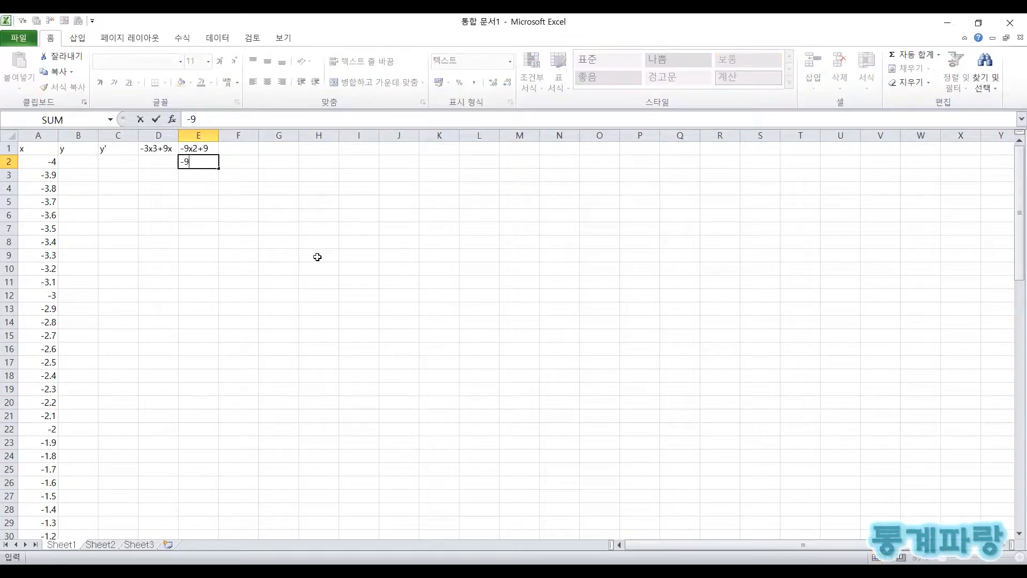
{"action": "type", "text": "(x"}
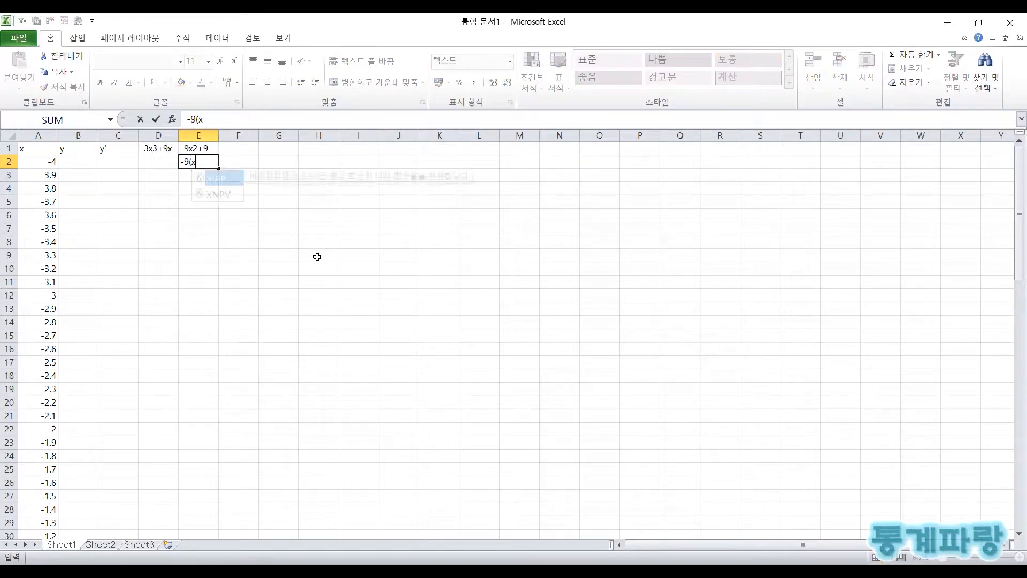
{"action": "type", "text": "2-1)"}
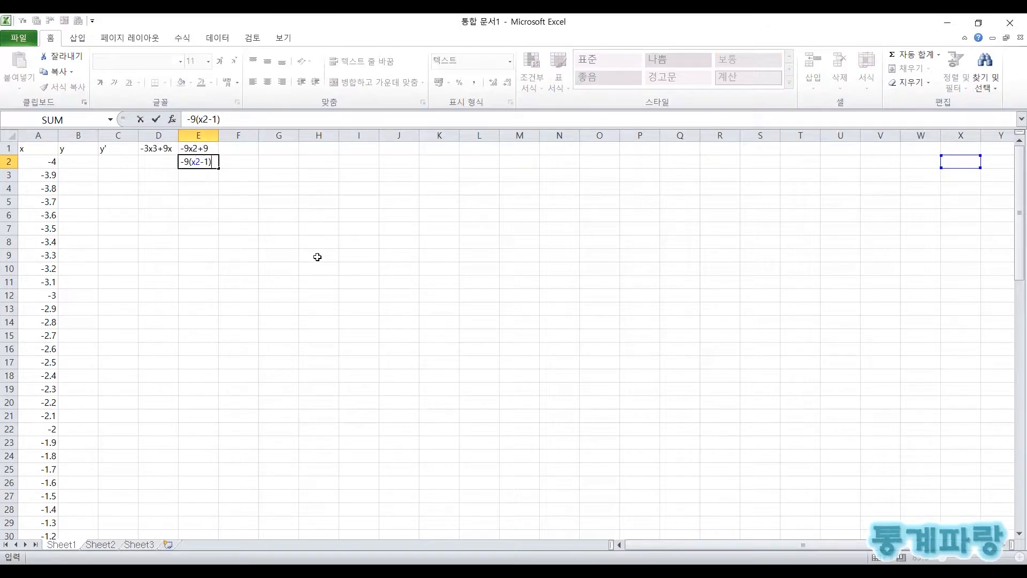
{"action": "key", "text": "Return"}
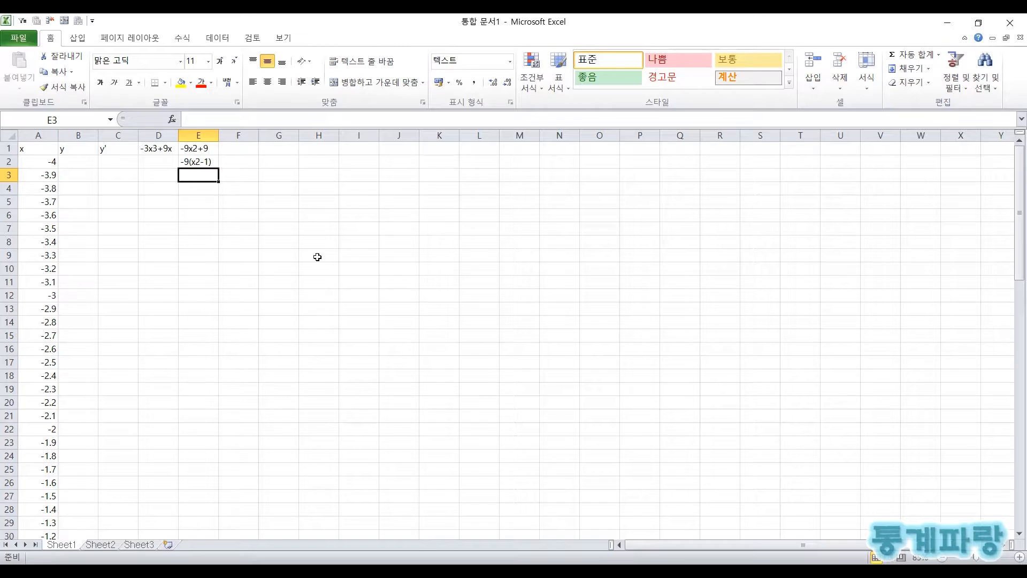
{"action": "type", "text": "-"}
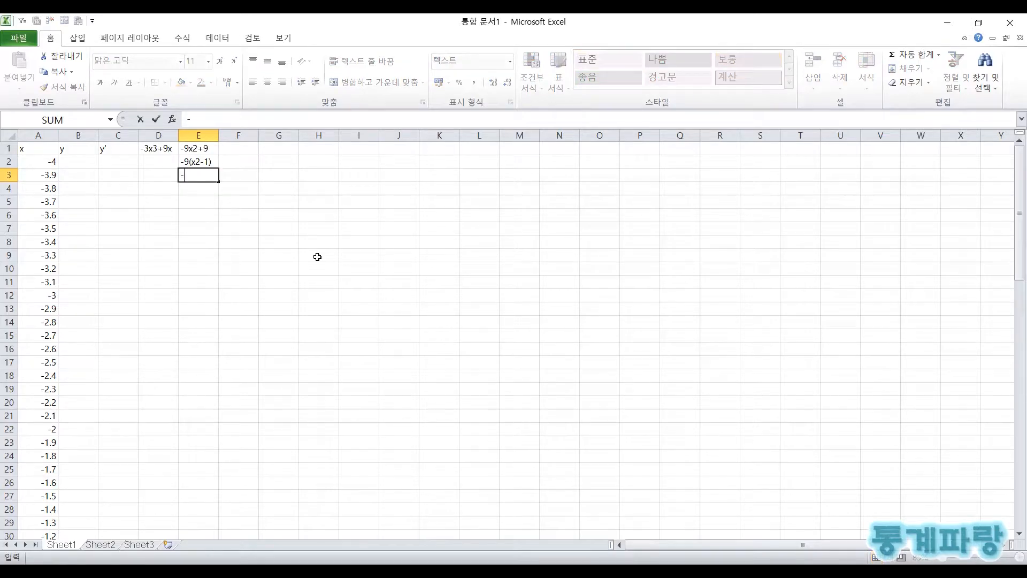
{"action": "type", "text": "9(x+1"}
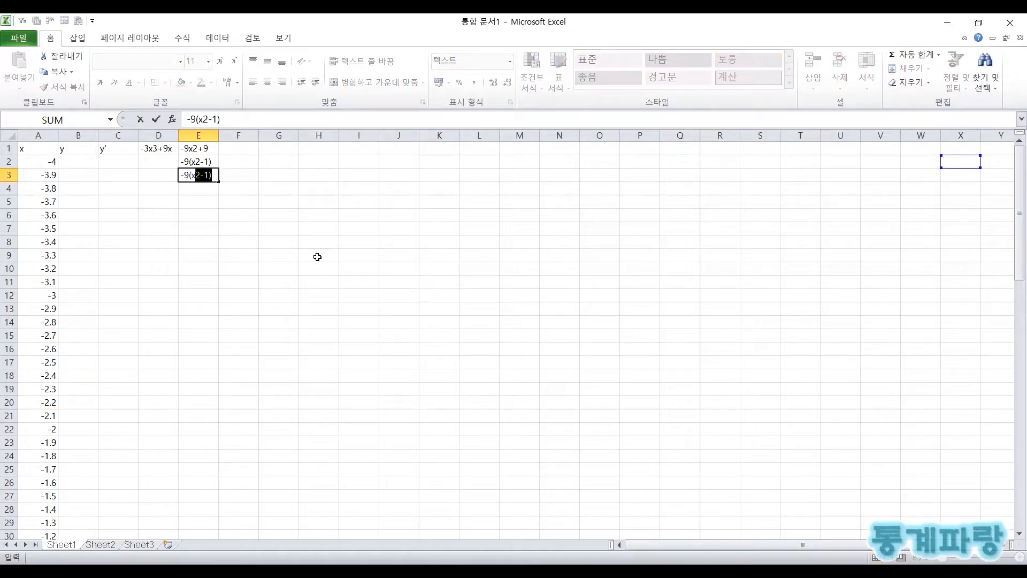
{"action": "type", "text": ")(x-1)"}
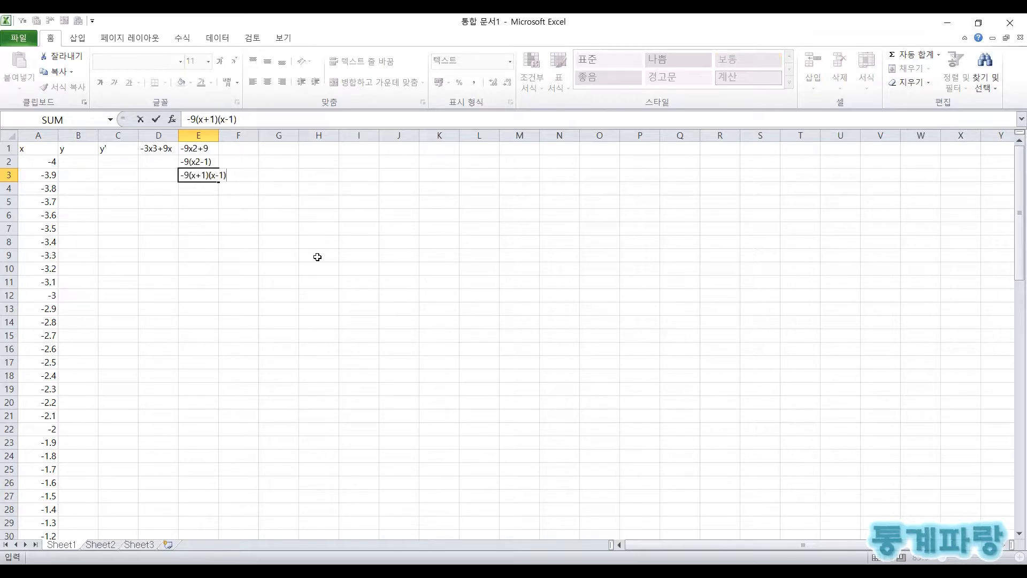
{"action": "key", "text": "Return"}
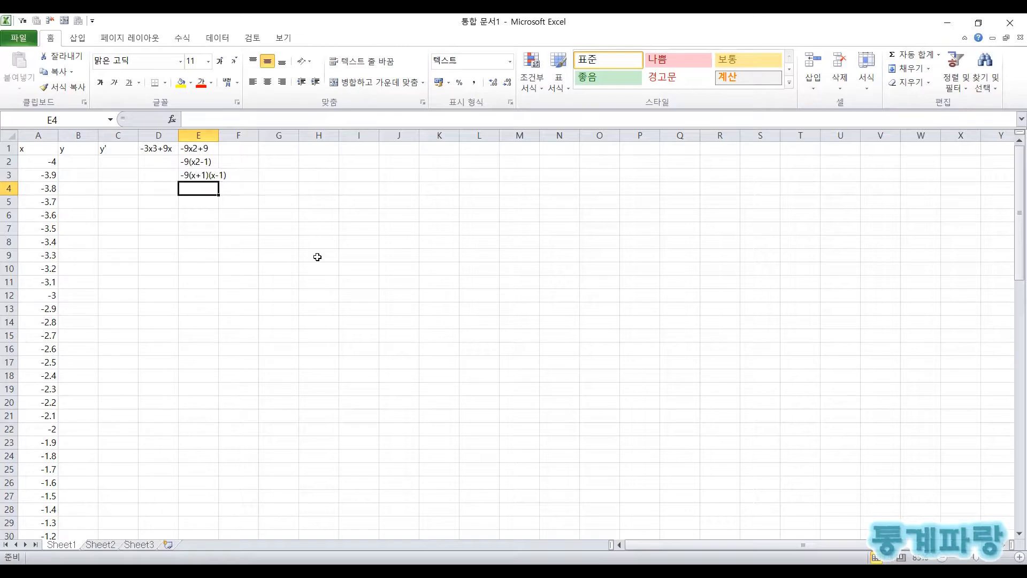
Step: Examine the factored derivative in E3 and compare it with the expressions in D1 and E1:E2
{"action": "key", "text": "Up"}
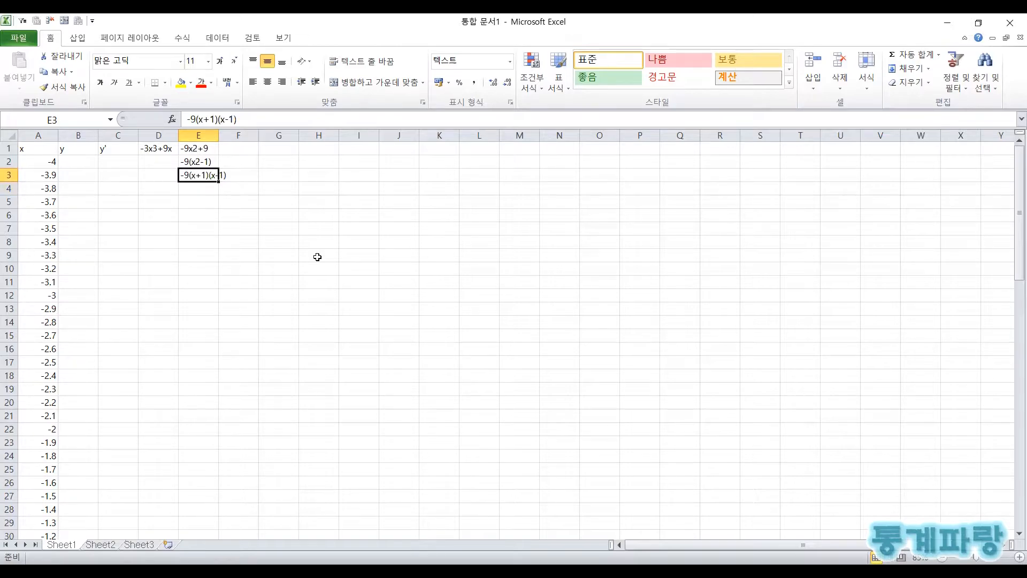
{"action": "key", "text": "Down"}
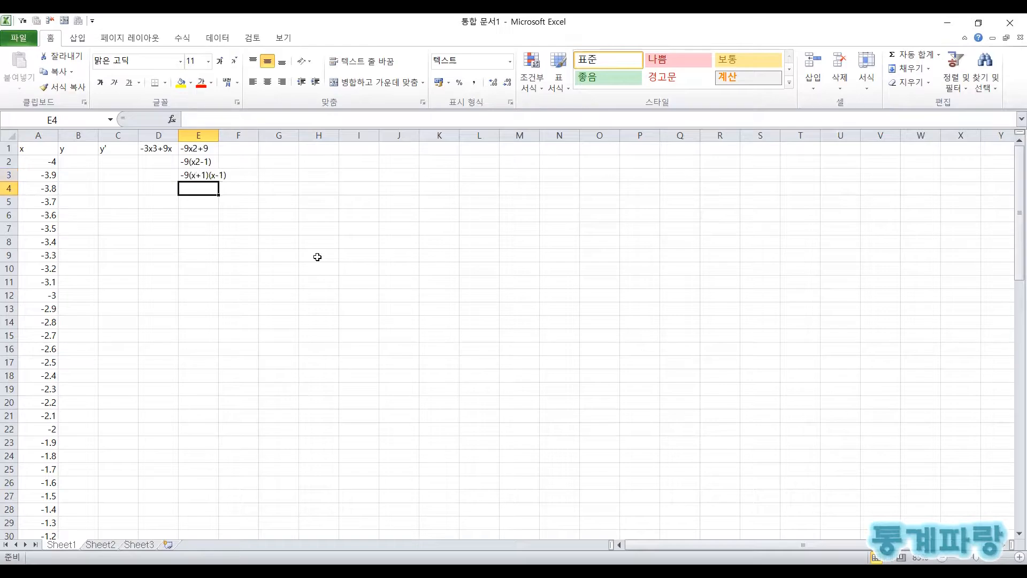
{"action": "key", "text": "Up"}
{"action": "key", "text": "Down"}
{"action": "key", "text": "Up"}
{"action": "key", "text": "Down"}
{"action": "key", "text": "Up"}
{"action": "key", "text": "Up"}
{"action": "key", "text": "Up"}
{"action": "key", "text": "Left"}
{"action": "key", "text": "Right"}
{"action": "key", "text": "Down"}
{"action": "key", "text": "Down"}
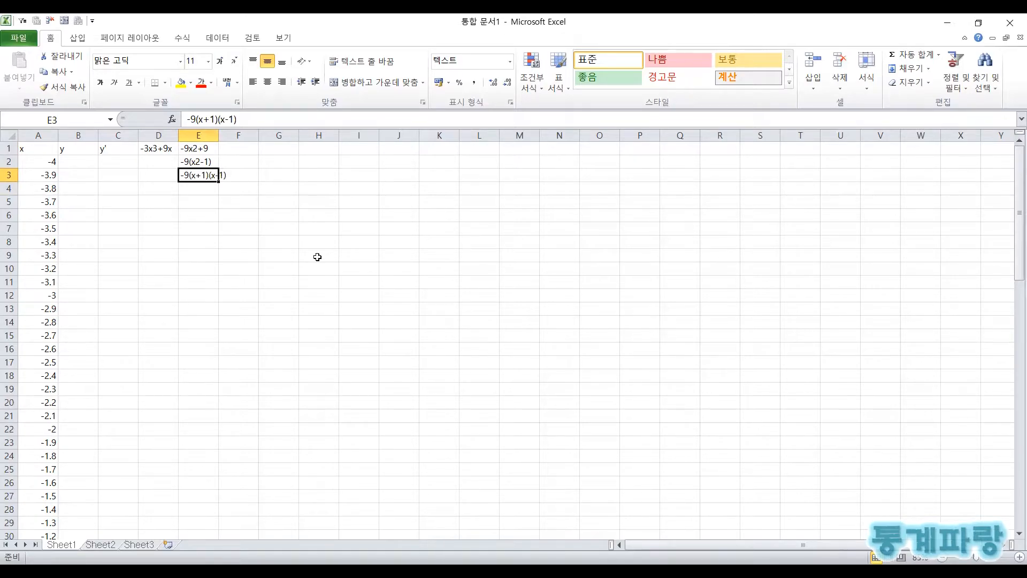
Step: Calculate the first y value in cell B2 with the formula =-3*(A2^3)+9*A2
{"action": "key", "text": "Left"}
{"action": "key", "text": "Left"}
{"action": "key", "text": "Left"}
{"action": "key", "text": "Up"}
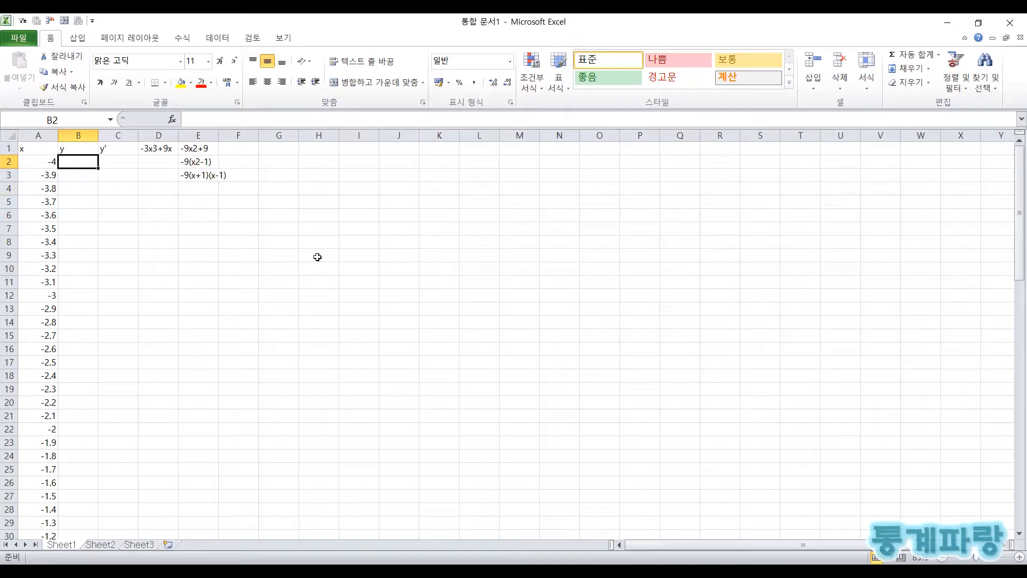
{"action": "type", "text": "=-3*"}
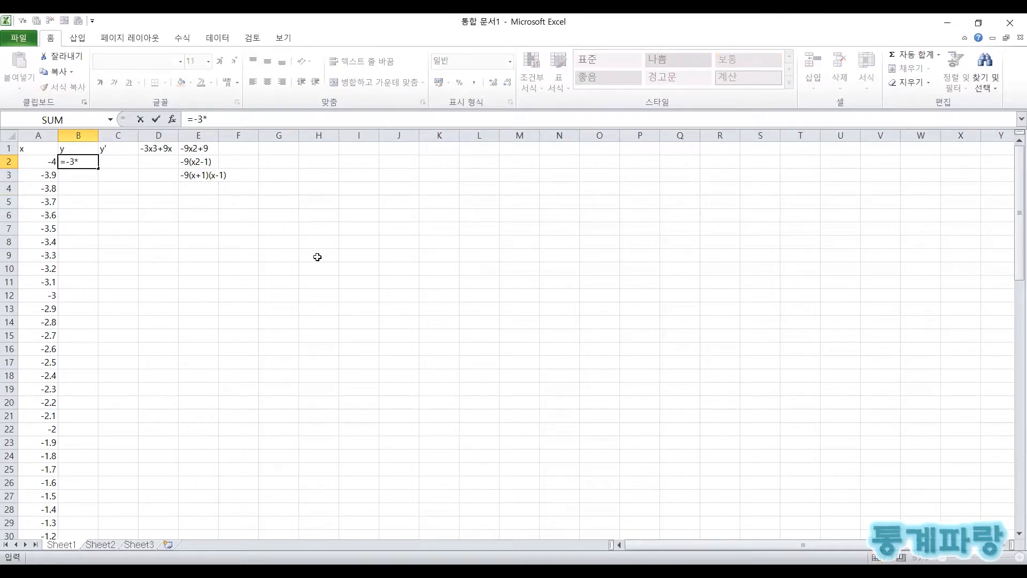
{"action": "type", "text": "("}
{"action": "key", "text": "Left"}
{"action": "type", "text": "^3)+9*"}
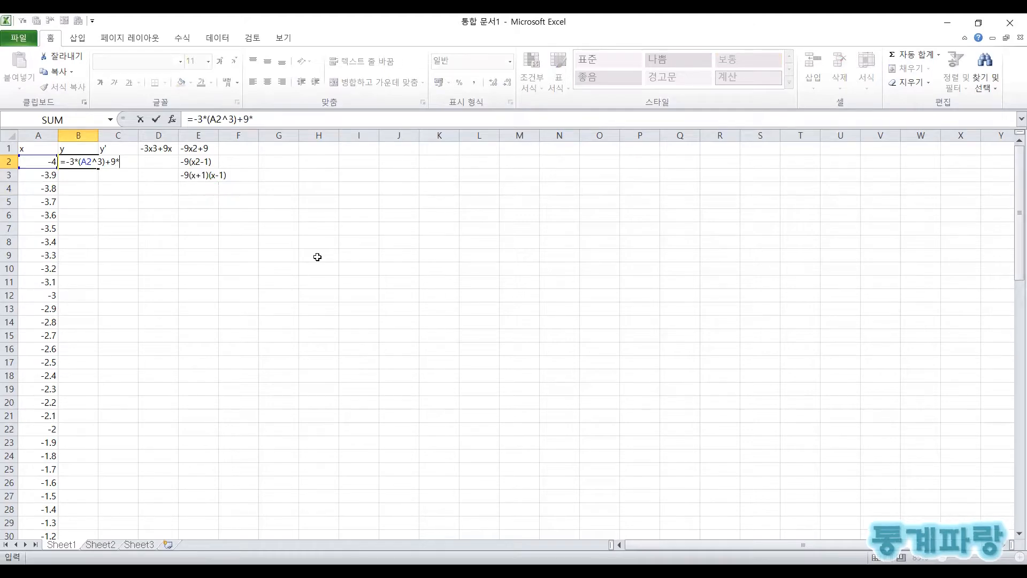
{"action": "key", "text": "Left"}
{"action": "key", "text": "Return"}
{"action": "key", "text": "Up"}
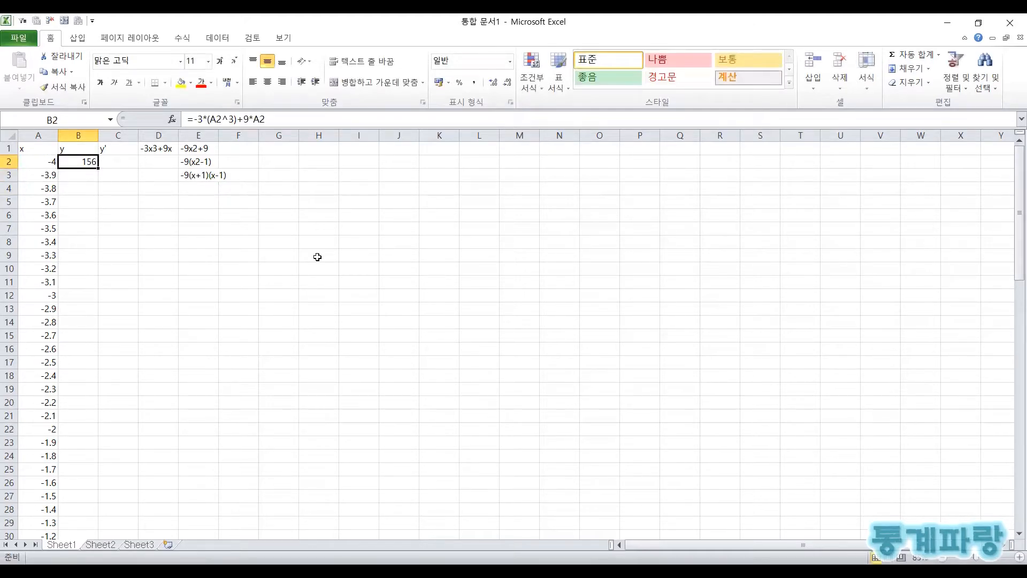
{"action": "key", "text": "Left"}
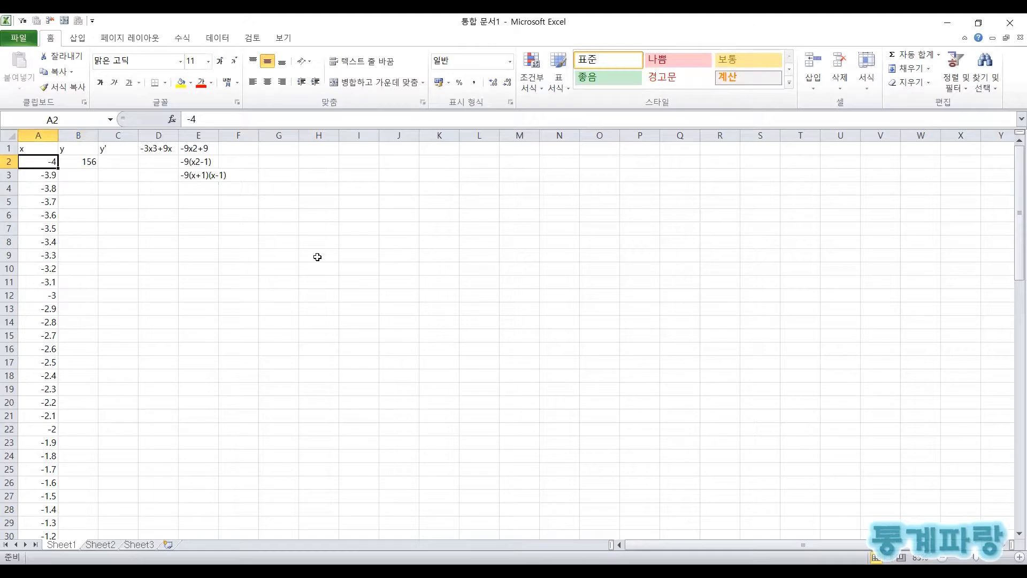
{"action": "key", "text": "Right"}
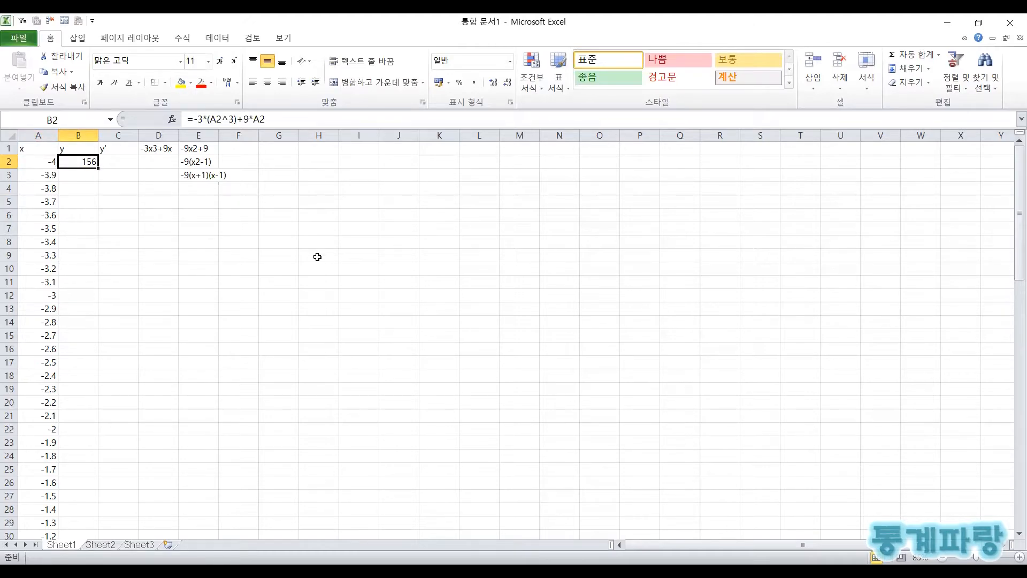
{"action": "key", "text": "Right"}
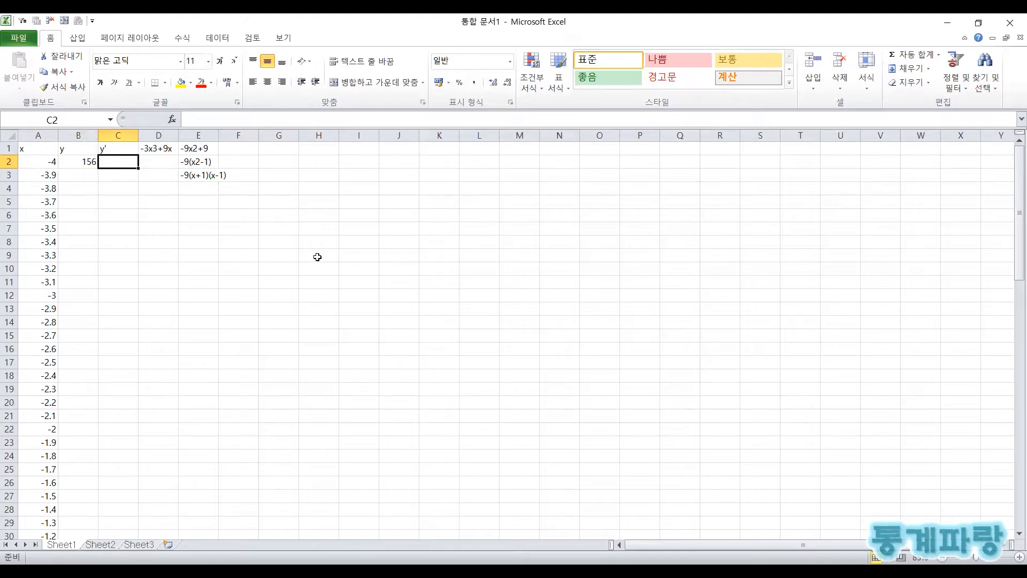
Step: Calculate the first y' value in cell C2 with the formula =-9*(A2^2)+9
{"action": "type", "text": "=-9*"}
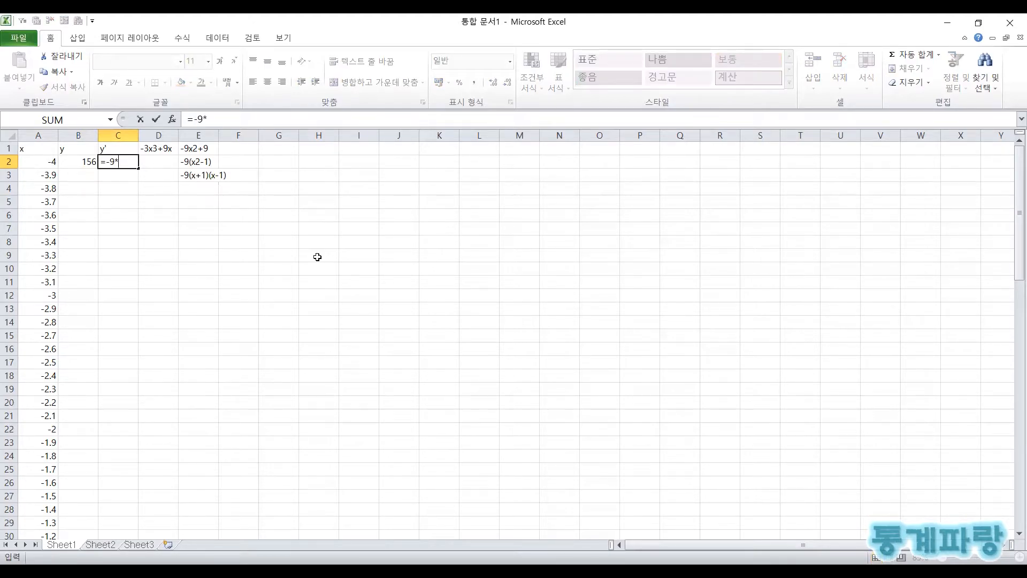
{"action": "type", "text": "("}
{"action": "key", "text": "Left"}
{"action": "key", "text": "Left"}
{"action": "type", "text": "^2)+9"}
{"action": "key", "text": "Return"}
Step: Fill the y and y' formulas from B2:C2 down through row 82 for all listed x values
{"action": "key", "text": "Up"}
{"action": "key", "text": "Left"}
{"action": "key", "text": "shift+Right"}
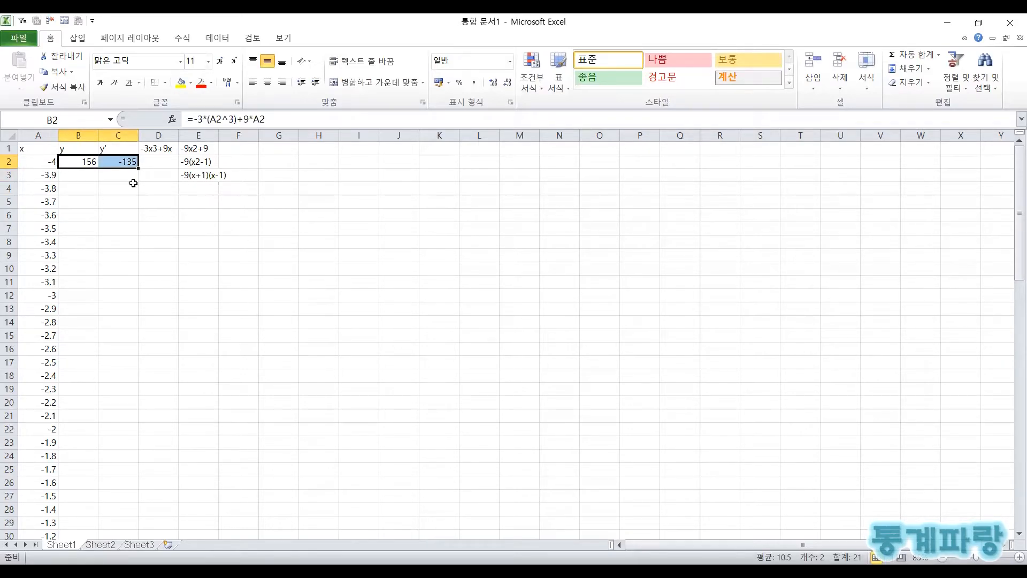
{"action": "double_click", "coordinate": [138, 167]}
{"action": "left_click", "coordinate": [129, 188]}
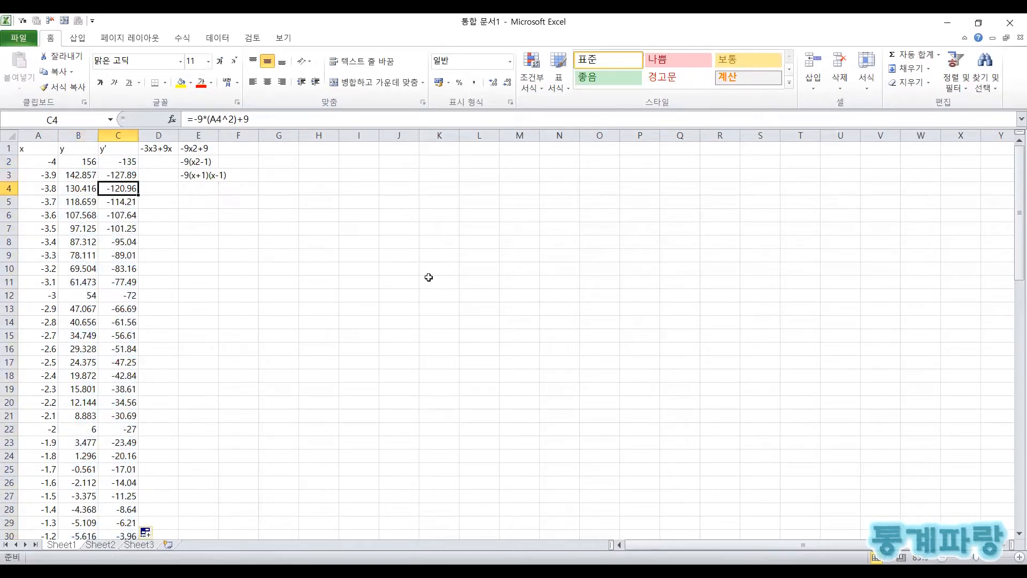
{"action": "key", "text": "Right"}
{"action": "key", "text": "Right"}
{"action": "key", "text": "Up"}
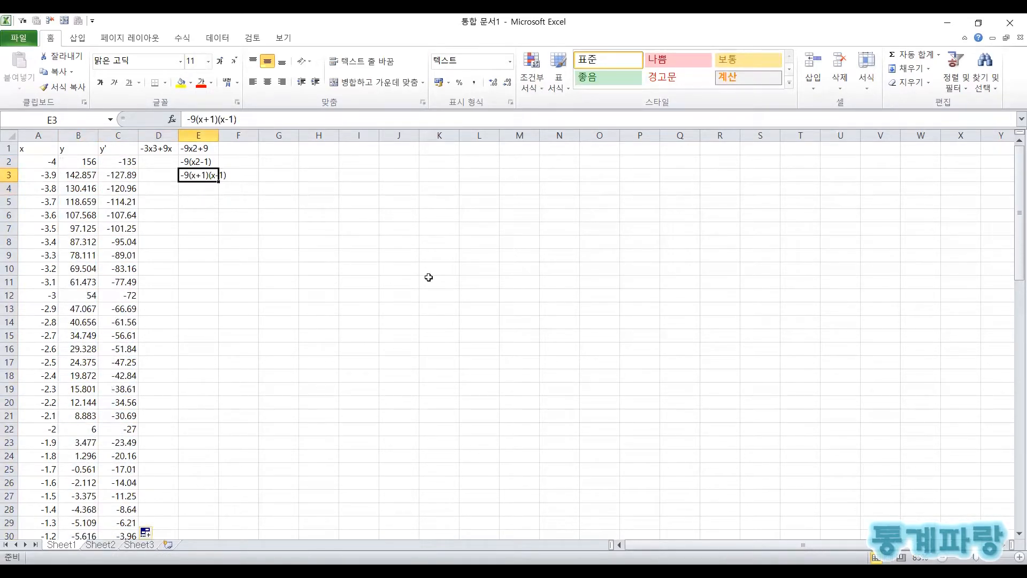
{"action": "key", "text": "Left"}
{"action": "key", "text": "Left"}
{"action": "key", "text": "Left"}
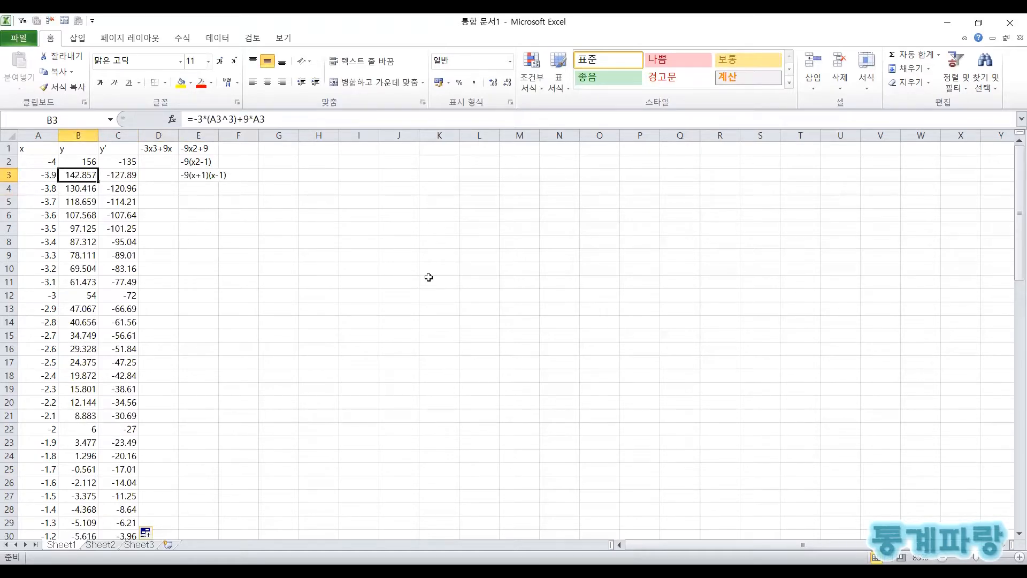
Step: Replace the y' formula for x = -1 in cell C32 with the value 0
{"action": "scroll", "coordinate": [94, 288], "scroll_direction": "down", "scroll_amount": 4}
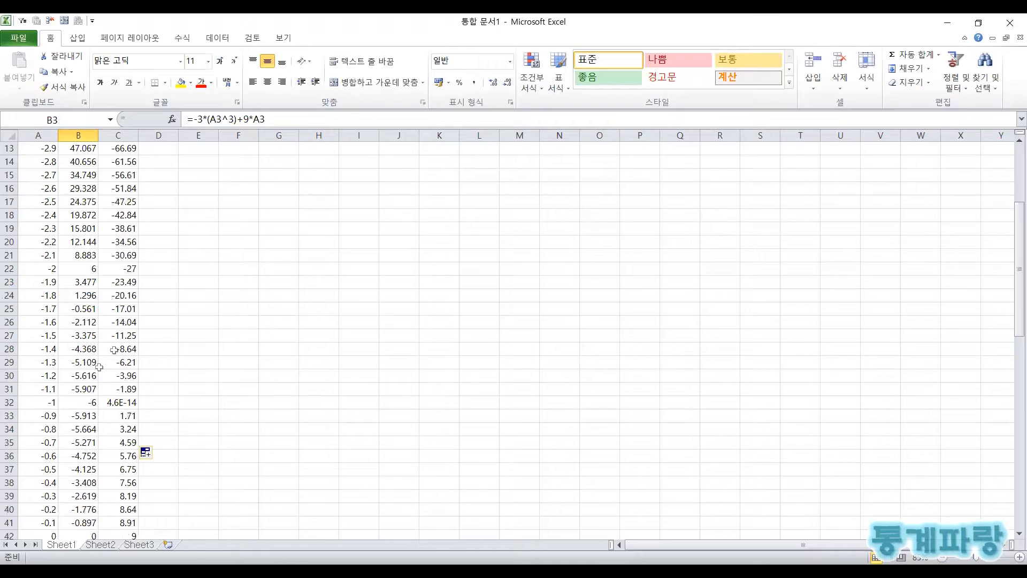
{"action": "left_click", "coordinate": [113, 401]}
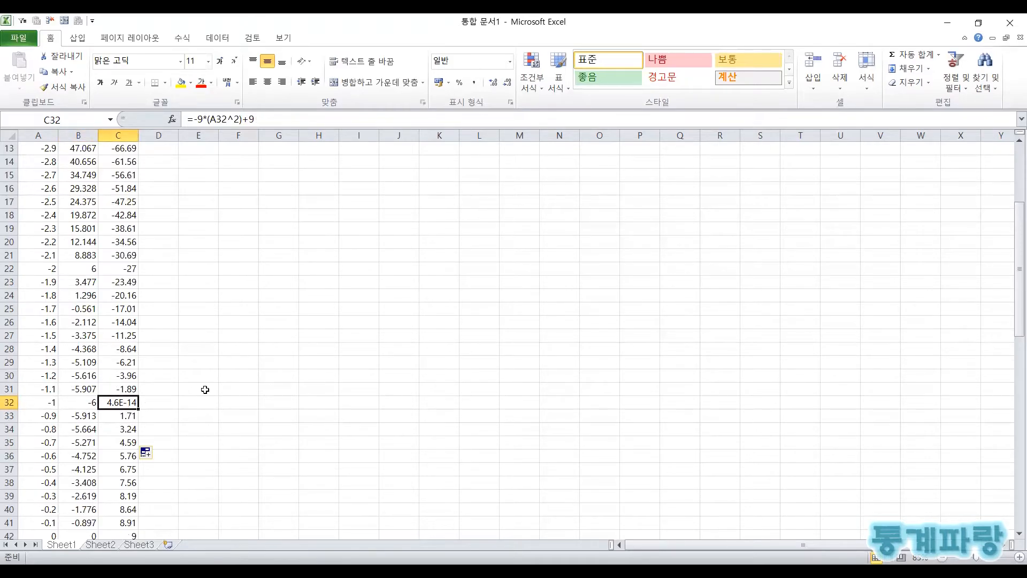
{"action": "scroll", "coordinate": [256, 364], "scroll_direction": "down", "scroll_amount": 2}
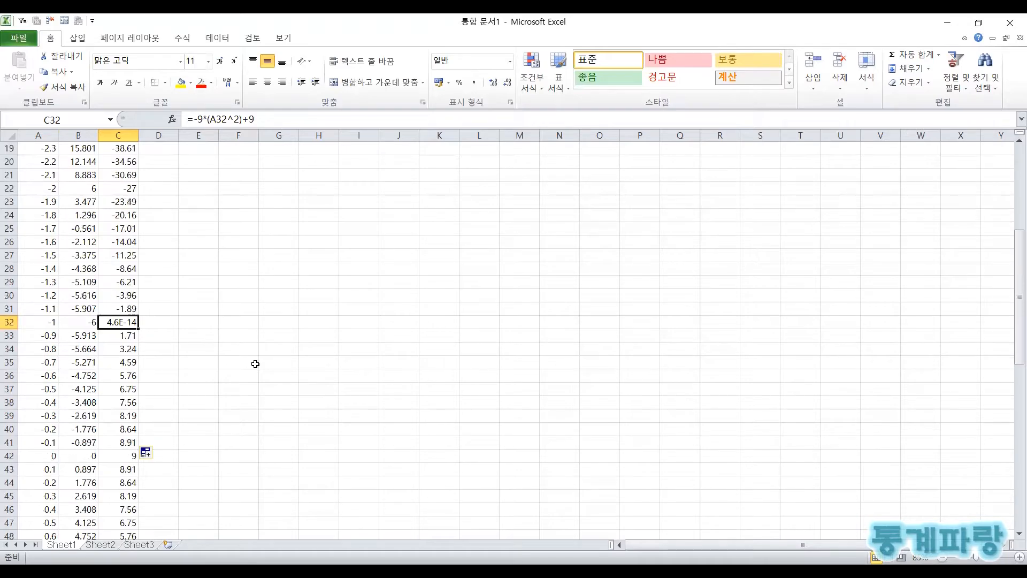
{"action": "scroll", "coordinate": [255, 364], "scroll_direction": "up", "scroll_amount": 2}
{"action": "scroll", "coordinate": [255, 364], "scroll_direction": "down", "scroll_amount": 2}
{"action": "type", "text": "0"}
{"action": "key", "text": "Return"}
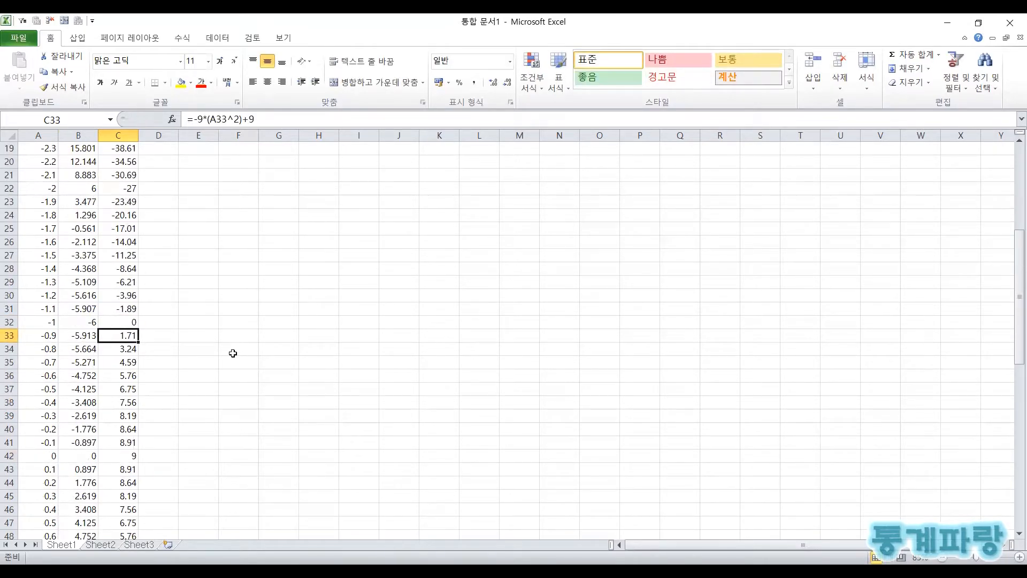
Step: Insert a basic 2-D line chart of the y and y' columns, including their headers, from B1:C82
{"action": "scroll", "coordinate": [236, 352], "scroll_direction": "down", "scroll_amount": 2}
{"action": "scroll", "coordinate": [236, 352], "scroll_direction": "down", "scroll_amount": 2}
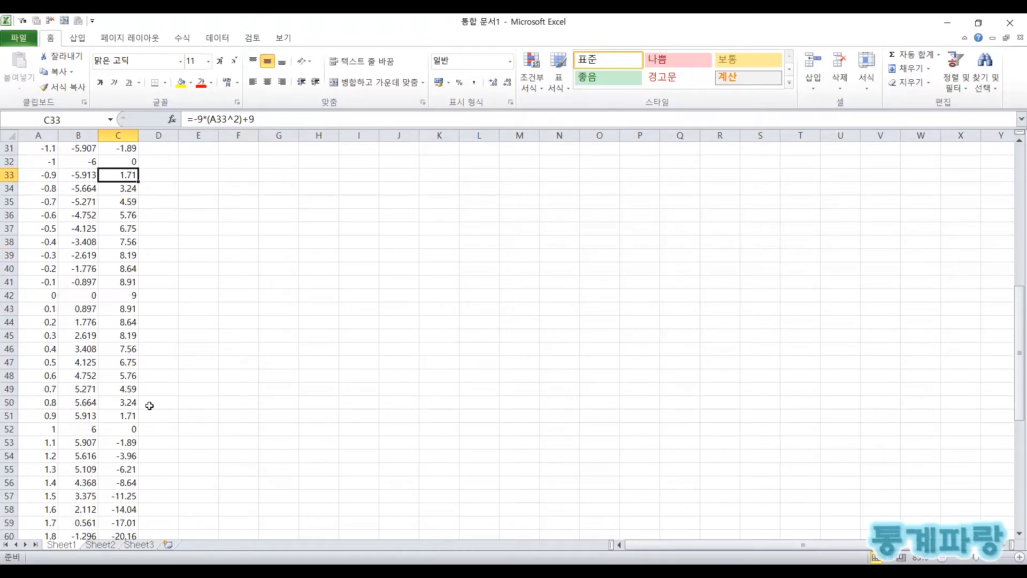
{"action": "scroll", "coordinate": [148, 403], "scroll_direction": "up", "scroll_amount": 2}
{"action": "scroll", "coordinate": [107, 360], "scroll_direction": "down", "scroll_amount": 2}
{"action": "scroll", "coordinate": [122, 426], "scroll_direction": "up", "scroll_amount": 10}
{"action": "left_click", "coordinate": [134, 307]}
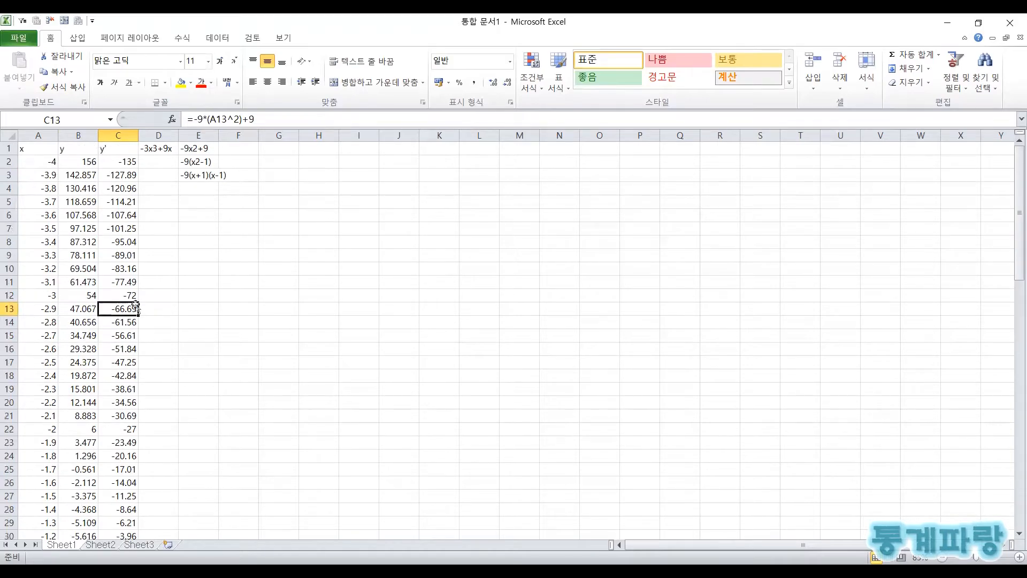
{"action": "key", "text": "Up"}
{"action": "key", "text": "Up"}
{"action": "key", "text": "ctrl+Up"}
{"action": "key", "text": "Left"}
{"action": "key", "text": "ctrl+shift+Down"}
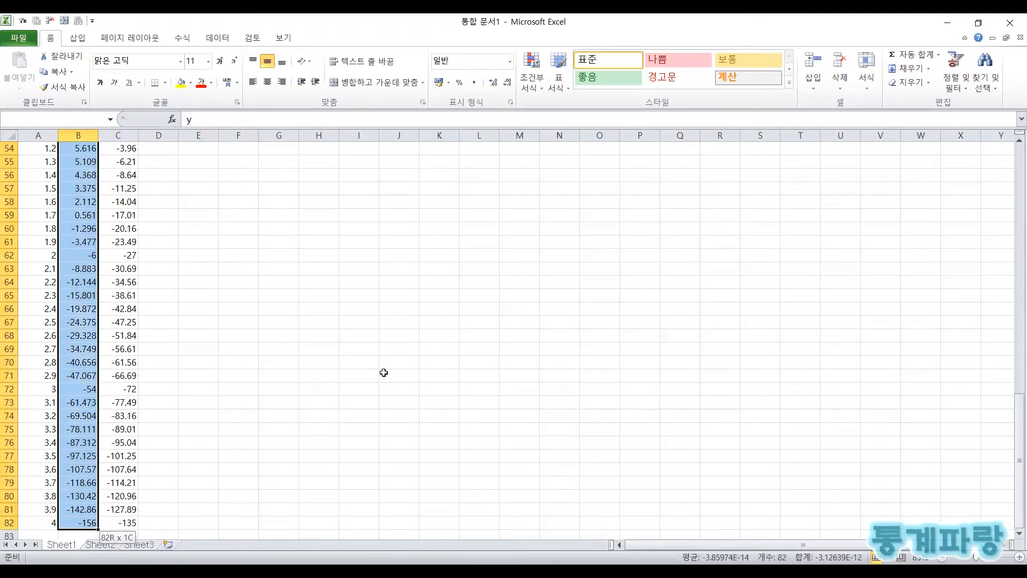
{"action": "key", "text": "shift+Right"}
{"action": "left_click", "coordinate": [78, 37]}
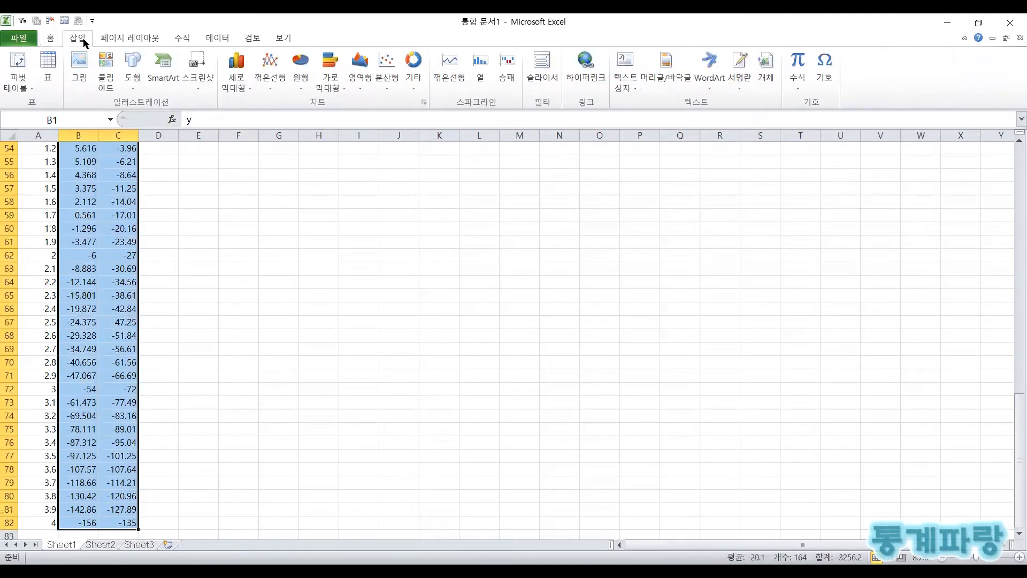
{"action": "left_click", "coordinate": [262, 77]}
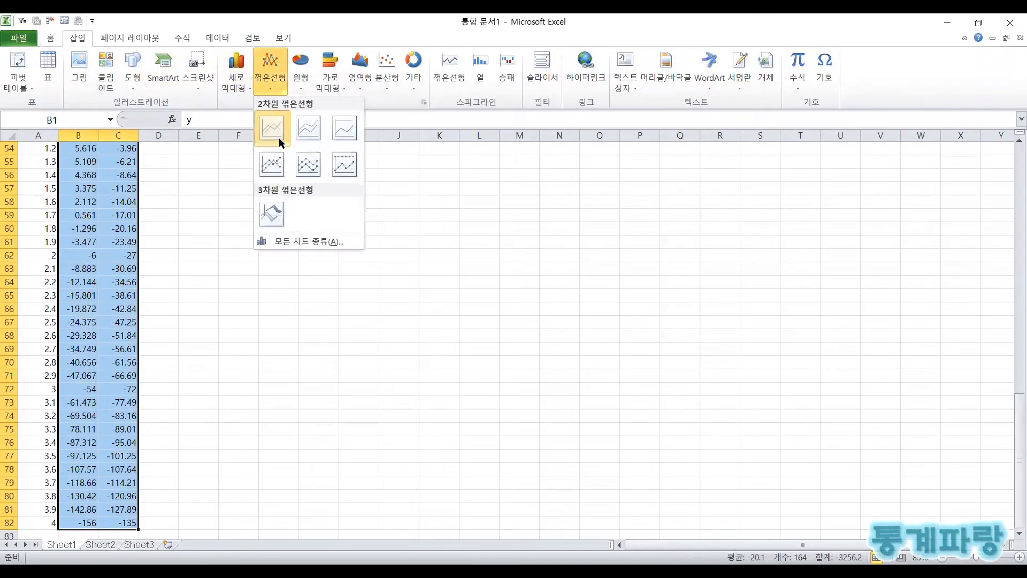
{"action": "left_click", "coordinate": [277, 134]}
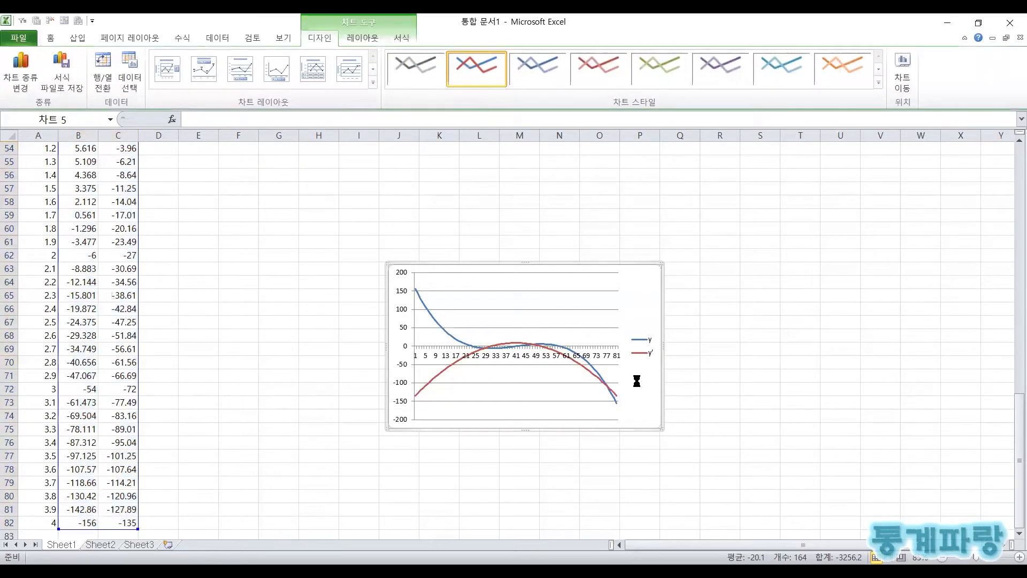
Step: Cut the line chart, paste it at cell G2 beside the expressions, and enlarge it to reach about column N
{"action": "key", "text": "ctrl+z"}
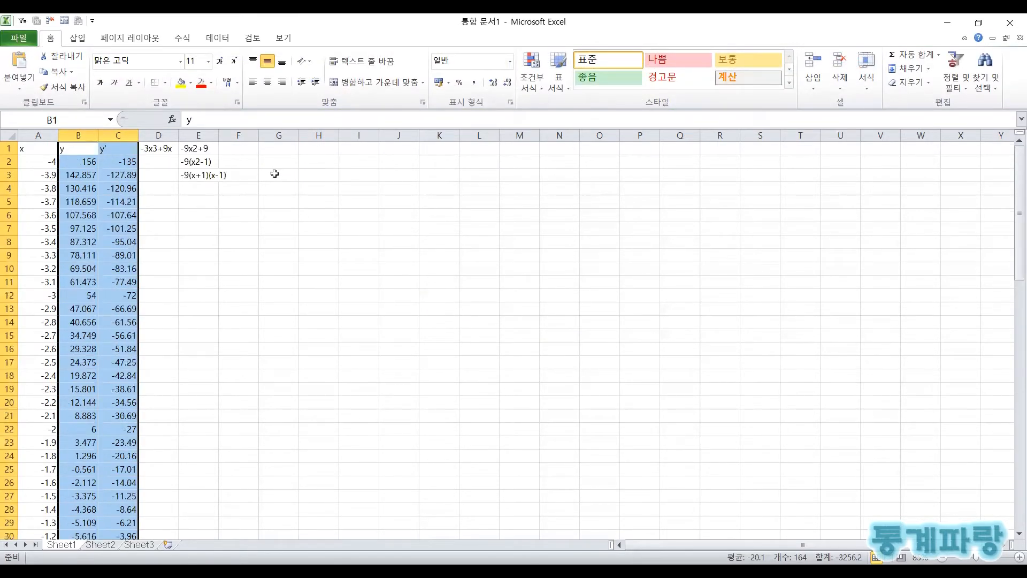
{"action": "left_click", "coordinate": [271, 163]}
{"action": "key", "text": "ctrl+v"}
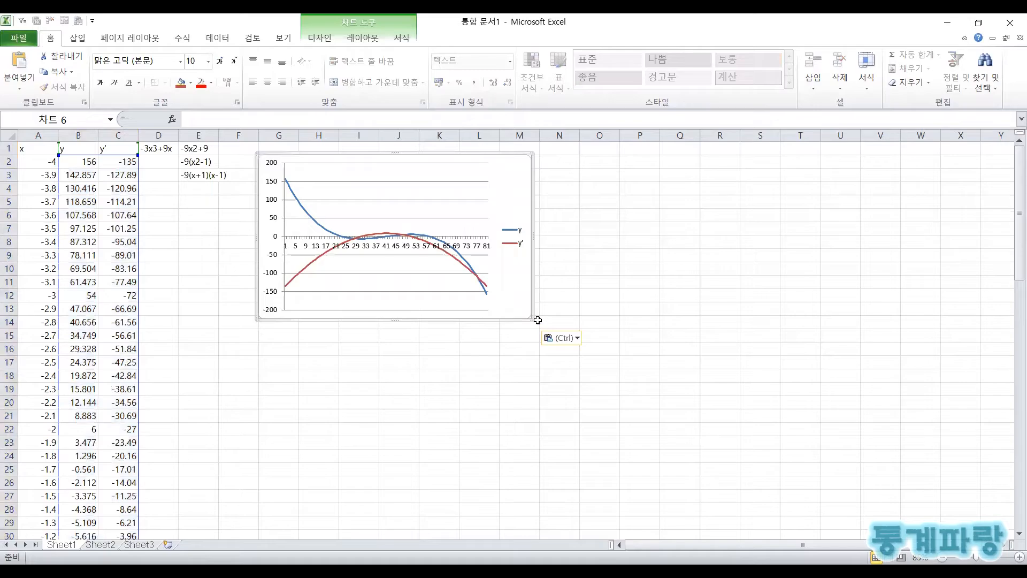
{"action": "left_click_drag", "start_coordinate": [532, 319], "coordinate": [580, 343]}
{"action": "left_click", "coordinate": [411, 400]}
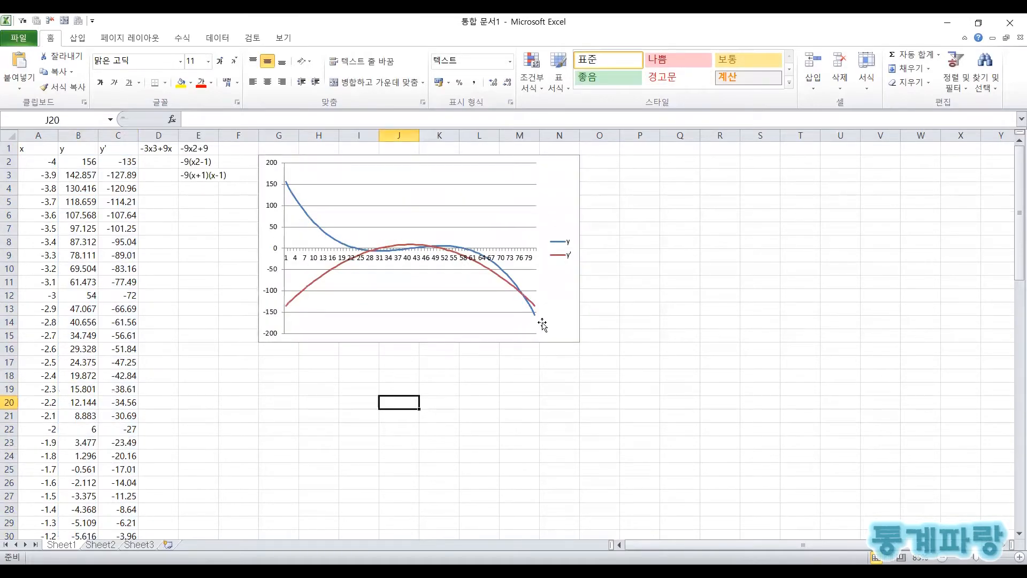
Step: Set the chart's horizontal axis labels to the x values in A2:A82
{"action": "left_click", "coordinate": [547, 287]}
{"action": "right_click", "coordinate": [551, 289]}
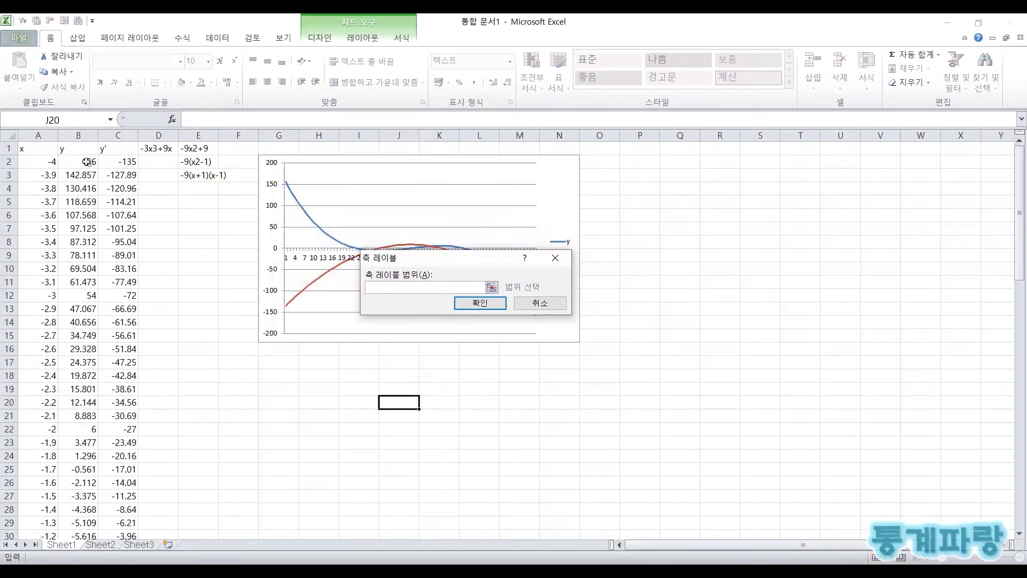
{"action": "left_click", "coordinate": [87, 161]}
{"action": "key", "text": "Left"}
{"action": "key", "text": "ctrl+shift+Down"}
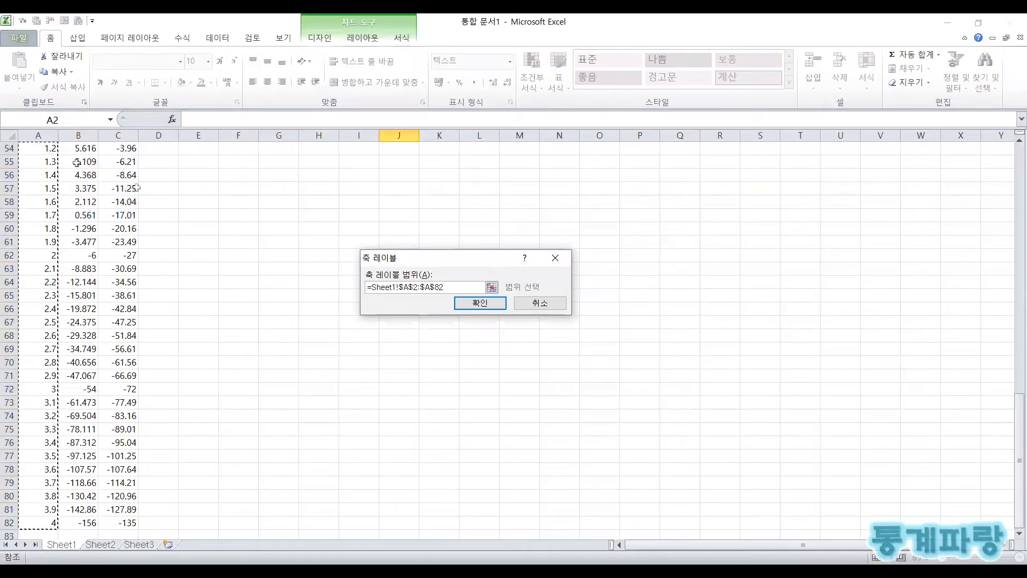
{"action": "left_click", "coordinate": [494, 307]}
{"action": "key", "text": "Return"}
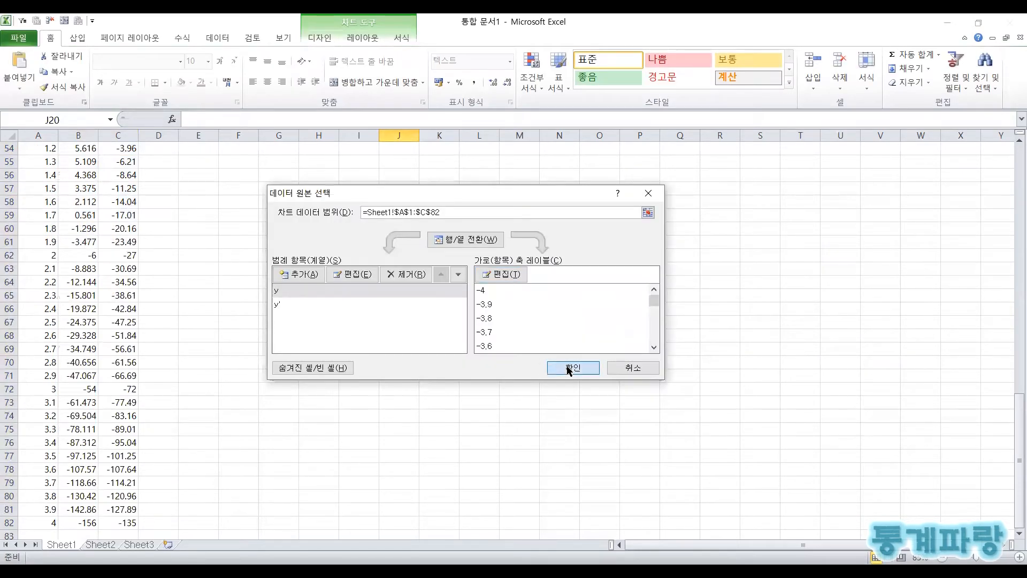
{"action": "left_click", "coordinate": [569, 368]}
{"action": "left_click", "coordinate": [207, 280]}
{"action": "key", "text": "ctrl+Up"}
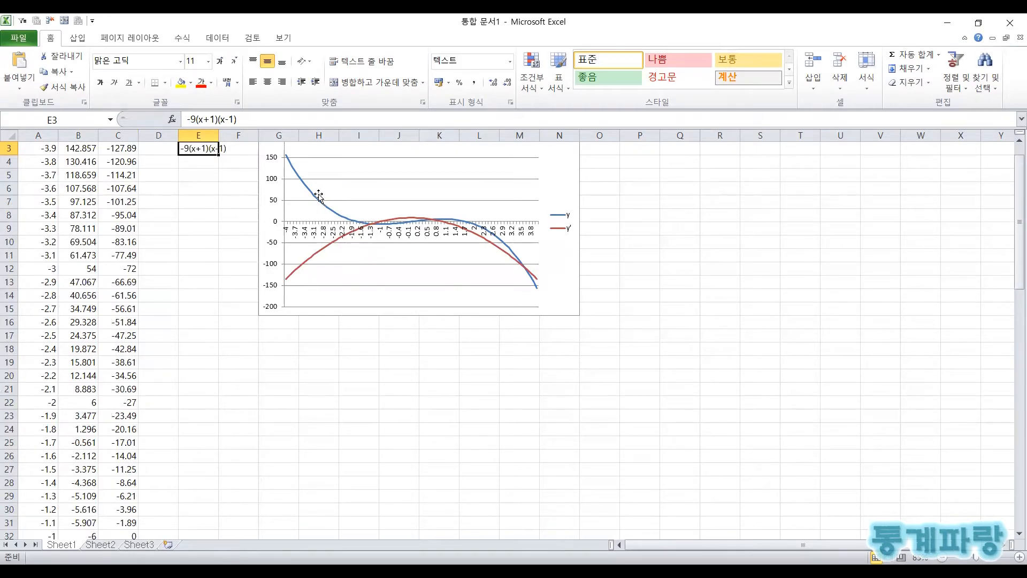
{"action": "scroll", "coordinate": [209, 257], "scroll_direction": "up", "scroll_amount": 1}
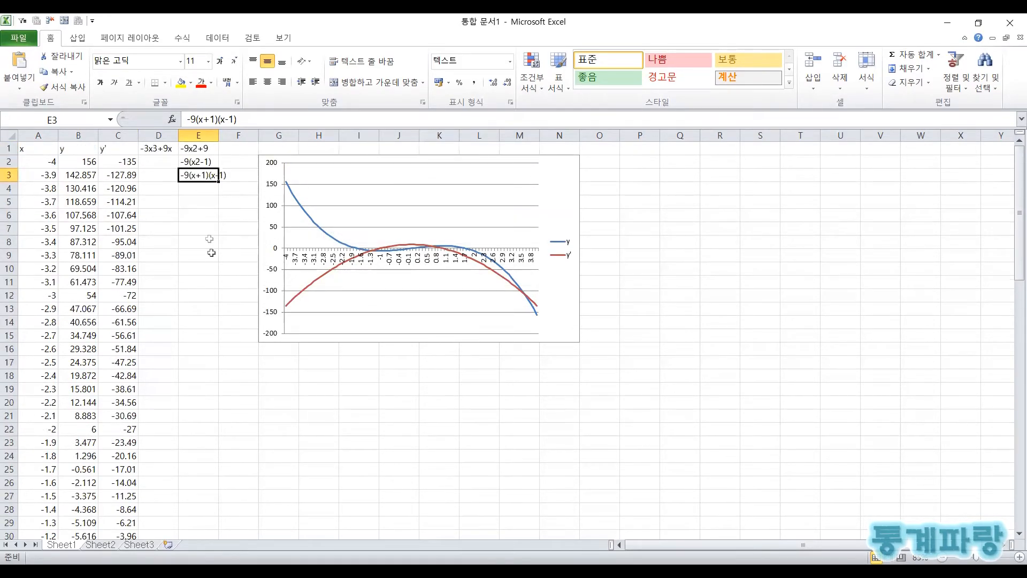
{"action": "left_click", "coordinate": [207, 187]}
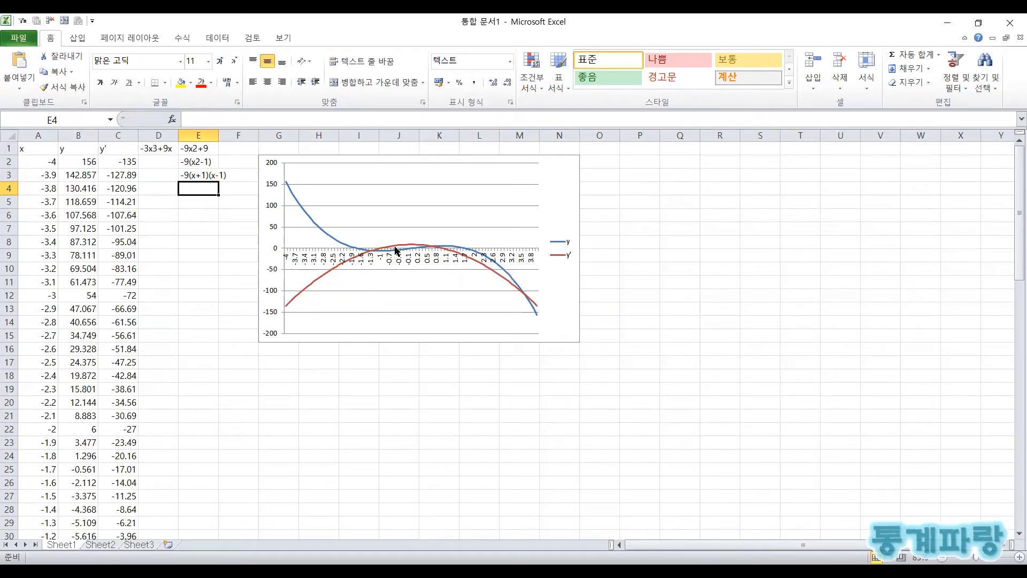
Step: Fix the chart's vertical axis bounds at a minimum of -50 and a maximum of 50
{"action": "left_click", "coordinate": [275, 230]}
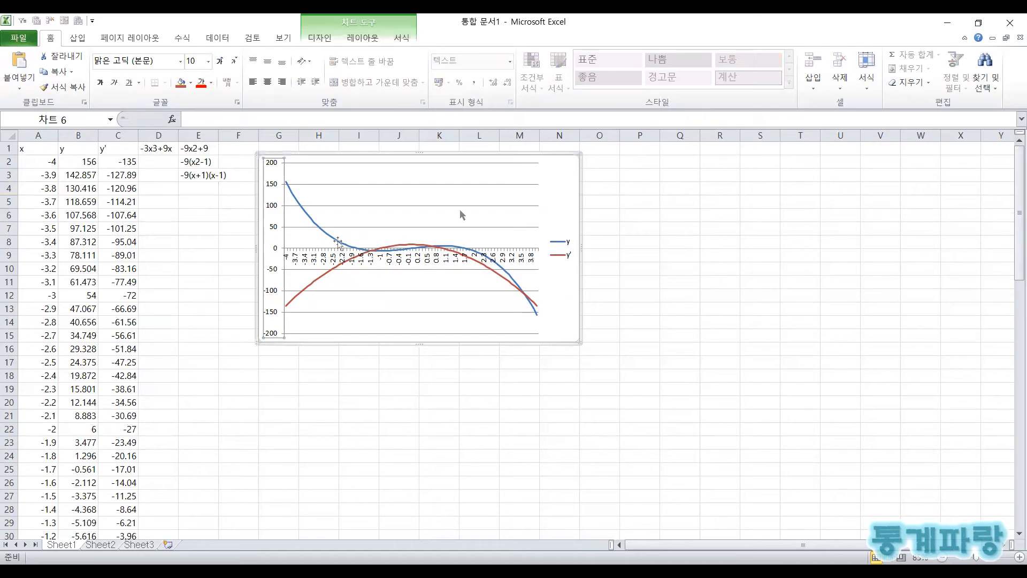
{"action": "key", "text": "ctrl+1"}
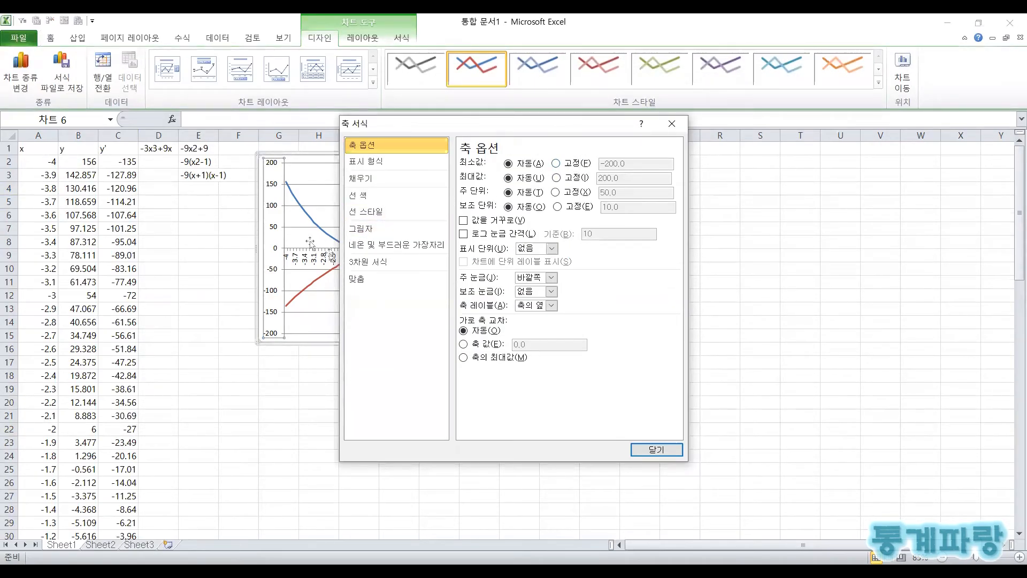
{"action": "left_click", "coordinate": [571, 166]}
{"action": "left_click_drag", "start_coordinate": [638, 166], "coordinate": [592, 164]}
{"action": "type", "text": "-50"}
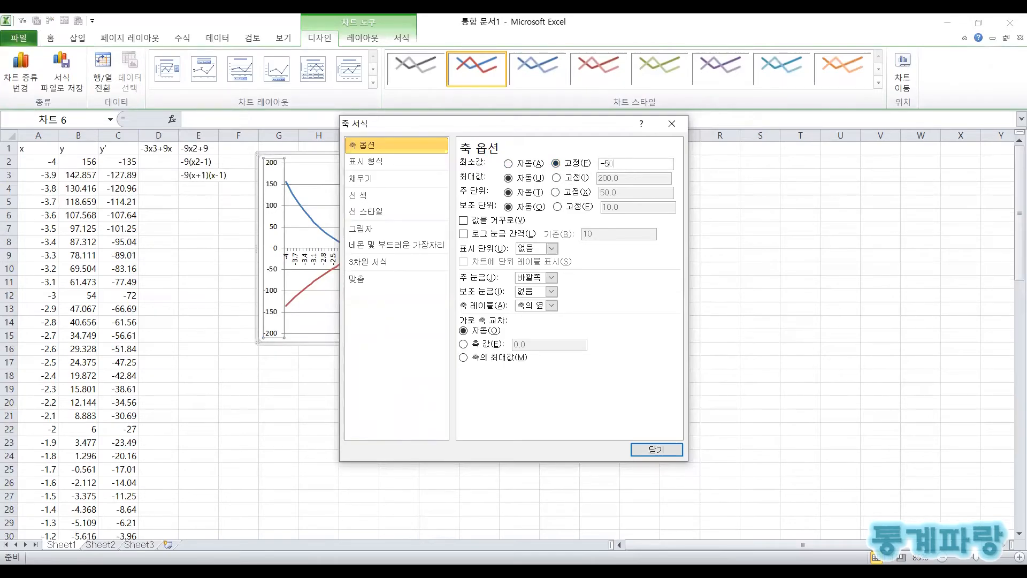
{"action": "left_click", "coordinate": [577, 178]}
{"action": "left_click_drag", "start_coordinate": [638, 178], "coordinate": [578, 182]}
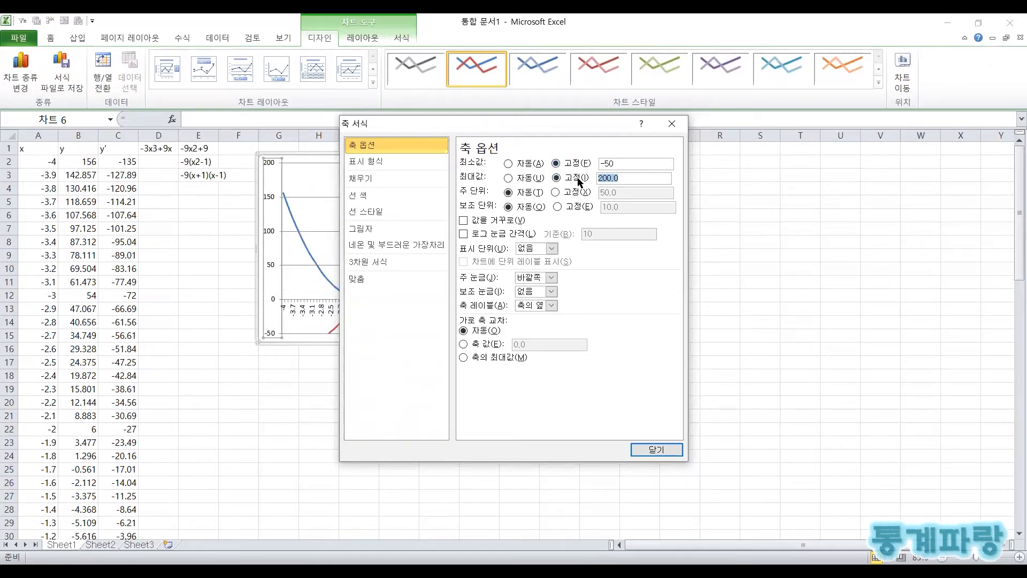
{"action": "type", "text": "50"}
Step: Fix the vertical axis major unit at 10 and finish formatting the axis
{"action": "left_click", "coordinate": [566, 194]}
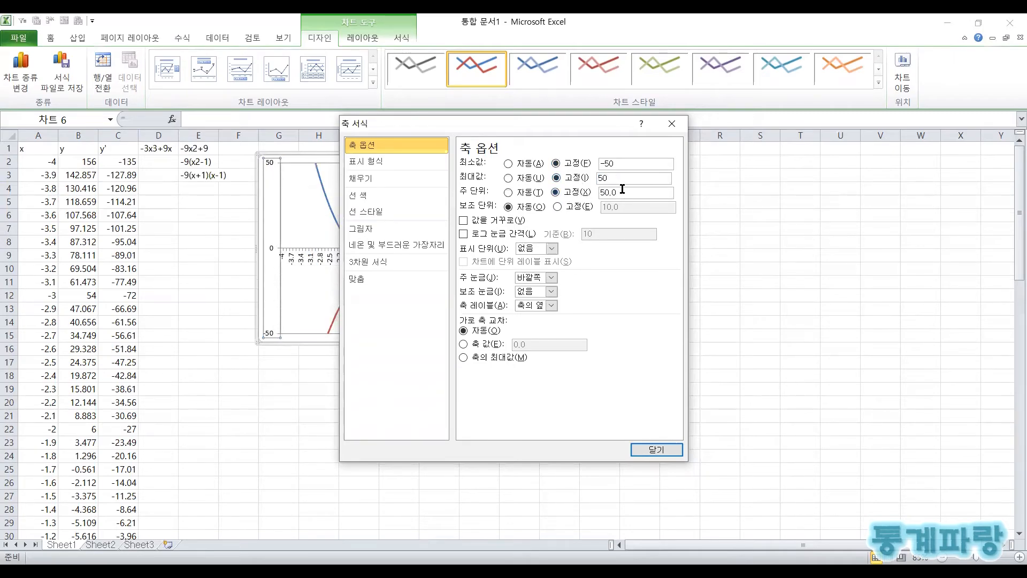
{"action": "left_click_drag", "start_coordinate": [620, 194], "coordinate": [596, 194]}
{"action": "type", "text": "10"}
{"action": "left_click", "coordinate": [656, 449]}
{"action": "left_click", "coordinate": [197, 295]}
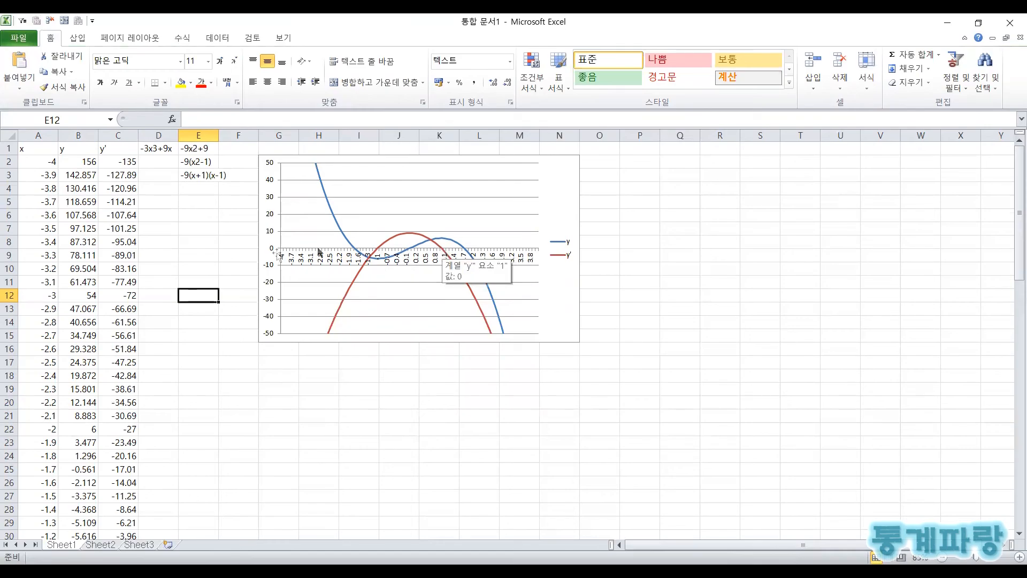
{"action": "mouse_move", "coordinate": [443, 249]}
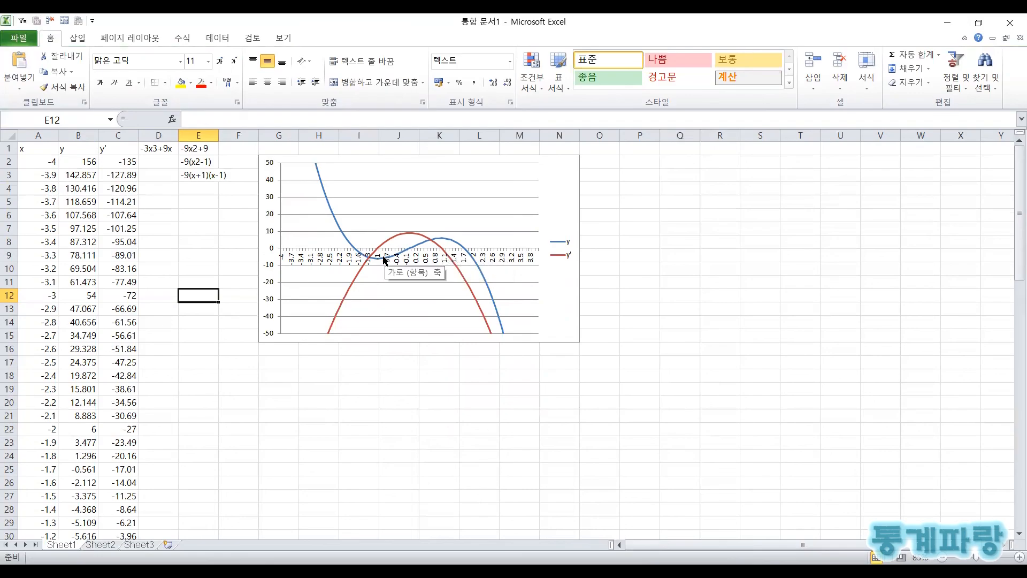